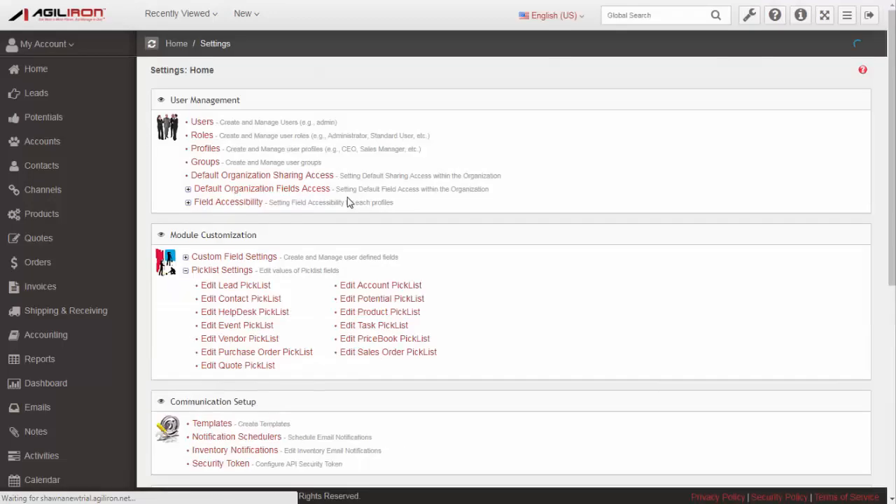
# Open the sales channel settings and start a new channel of type eBay
pyautogui.scroll(-5, 510, 202)
pyautogui.scroll(-1, 510, 202)
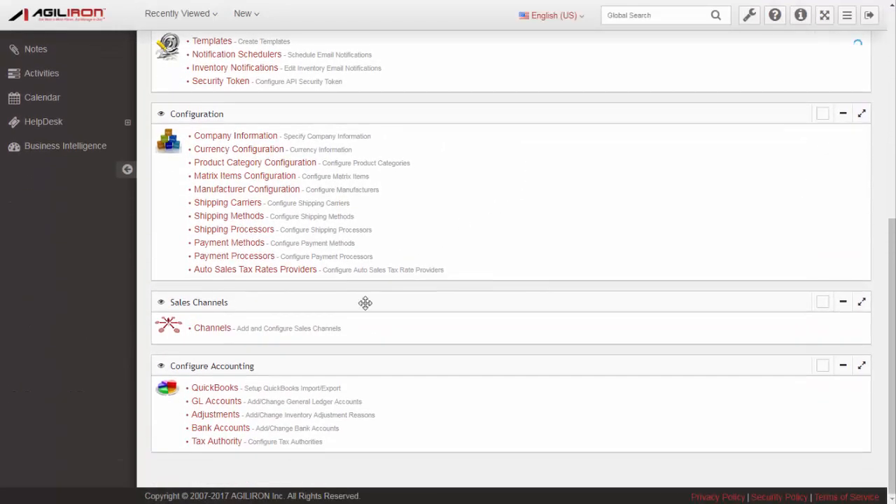
pyautogui.click(207, 334)
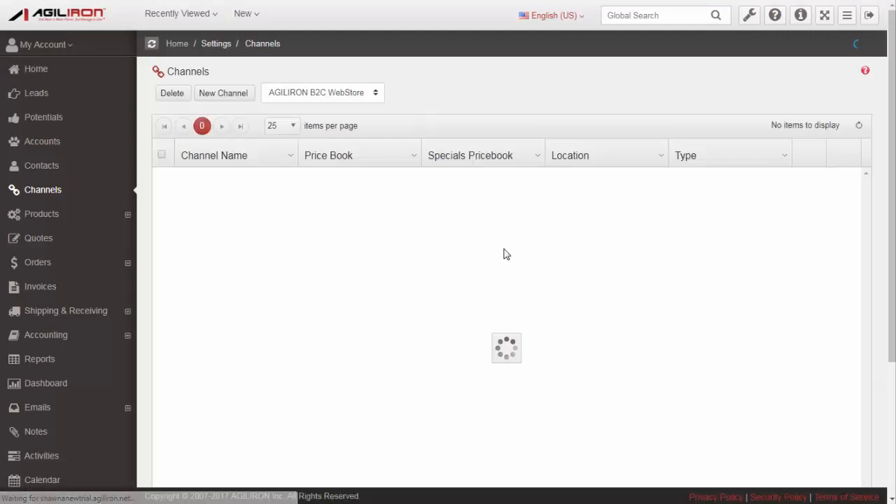
pyautogui.click(372, 95)
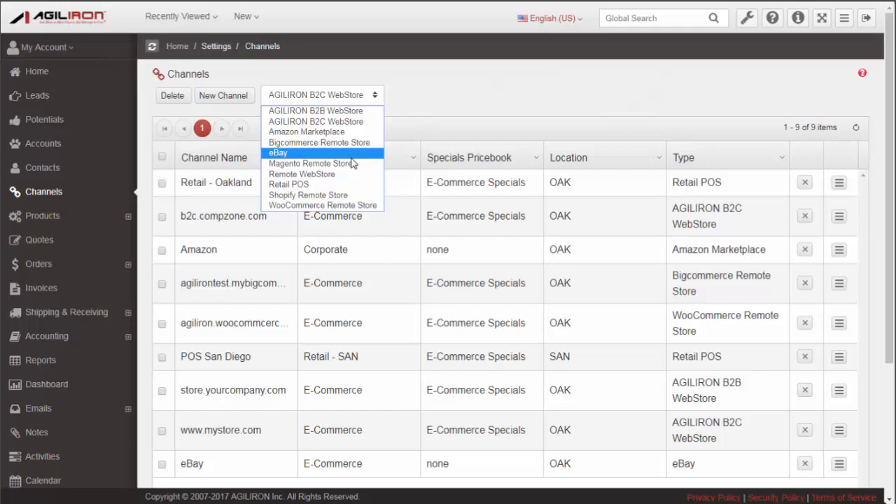
pyautogui.click(350, 154)
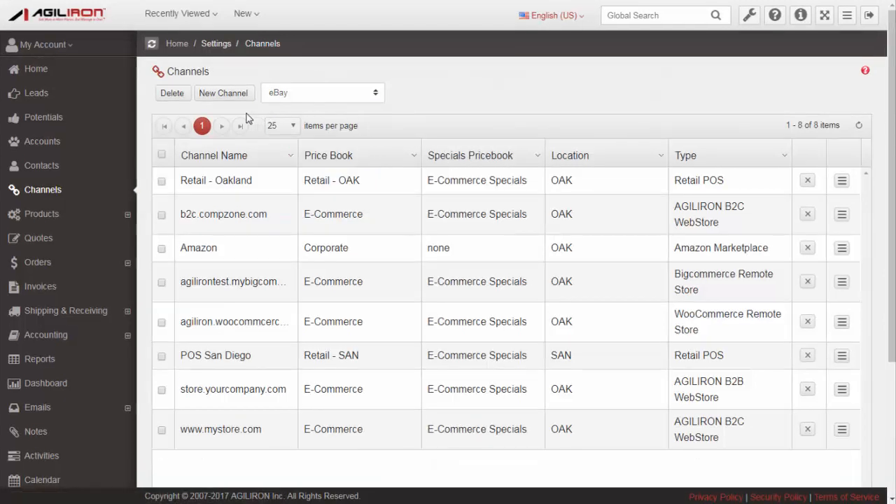
pyautogui.click(233, 102)
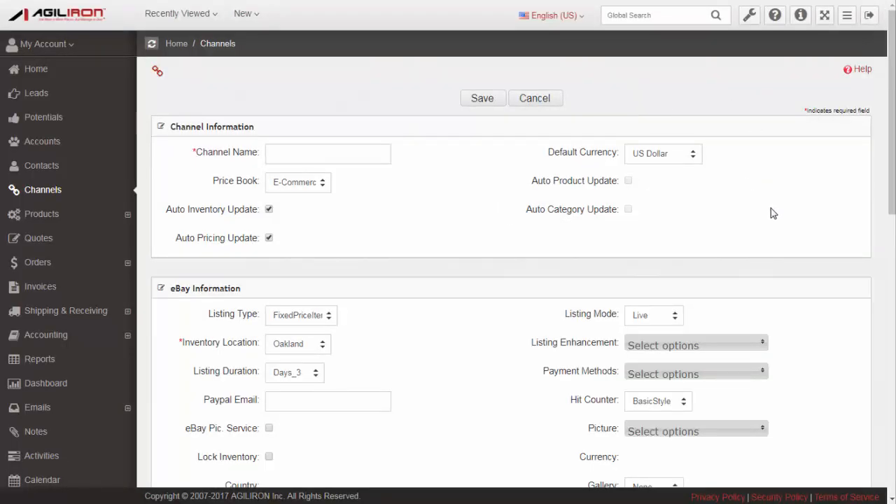
# Examine the eBay listing, return policy and shipping fields of the new channel form
pyautogui.scroll(-2, 791, 208)
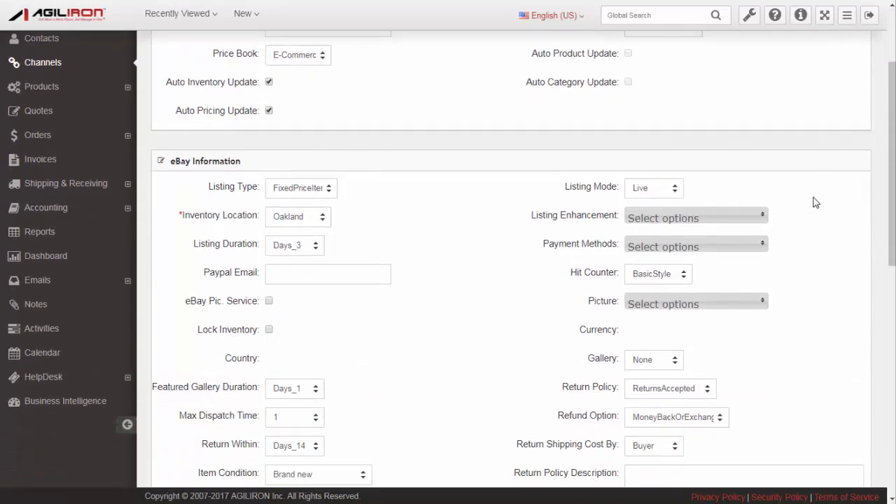
pyautogui.scroll(-1, 815, 202)
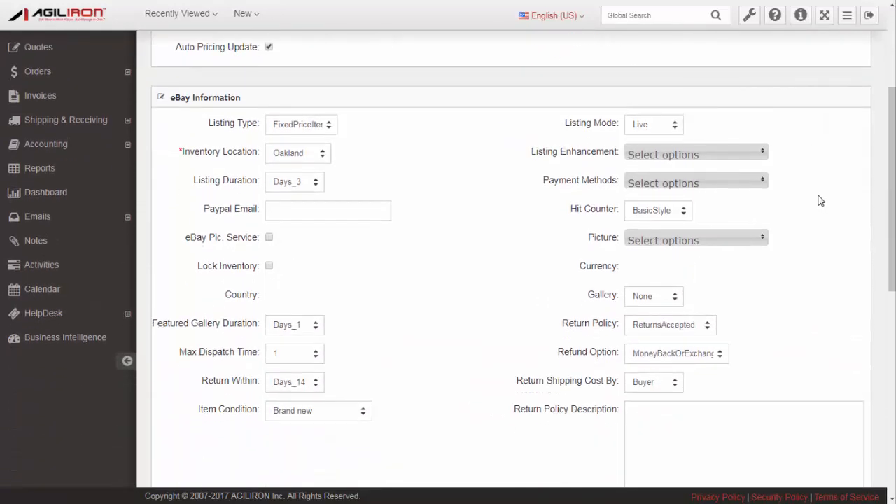
pyautogui.scroll(-1, 820, 201)
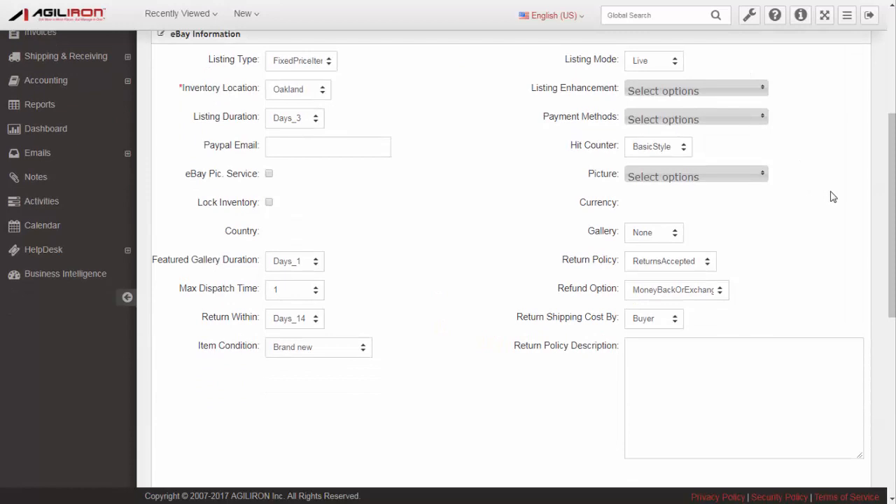
pyautogui.scroll(-3, 832, 196)
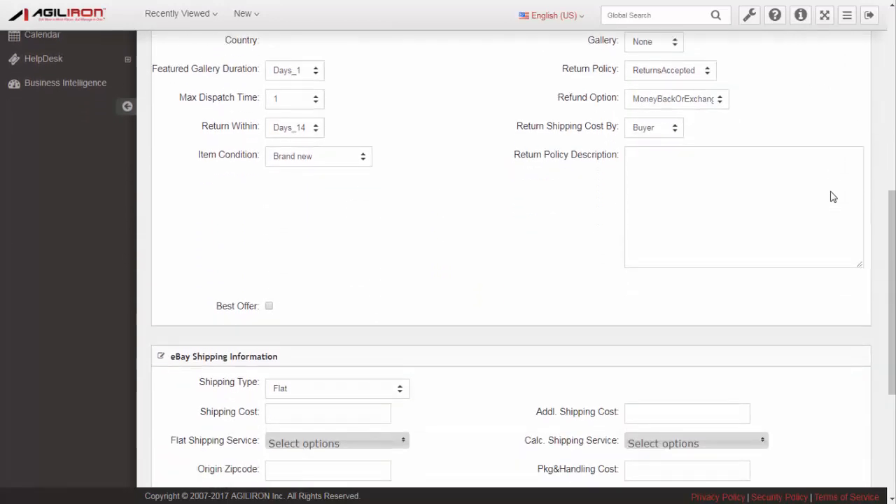
pyautogui.scroll(-3, 833, 196)
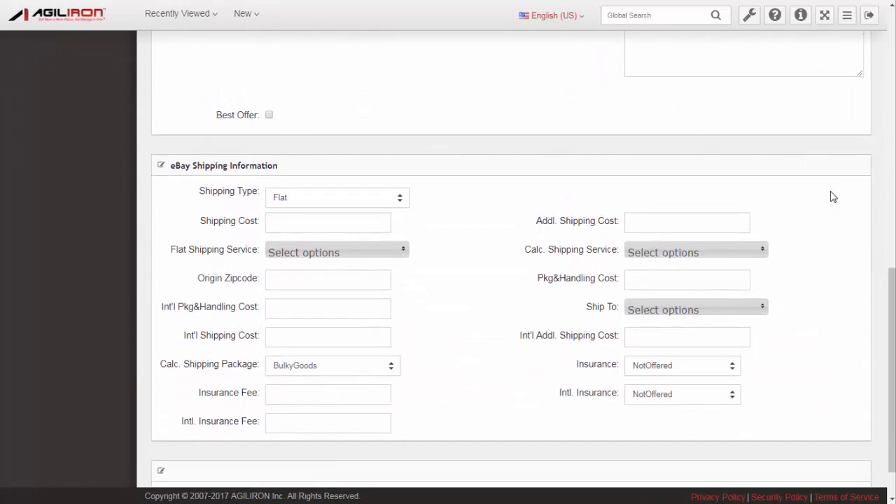
pyautogui.scroll(4, 833, 197)
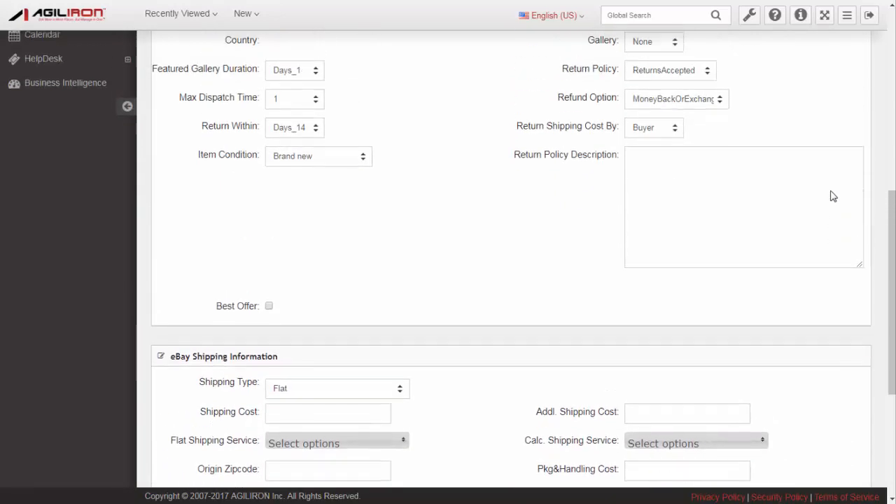
pyautogui.scroll(3, 833, 197)
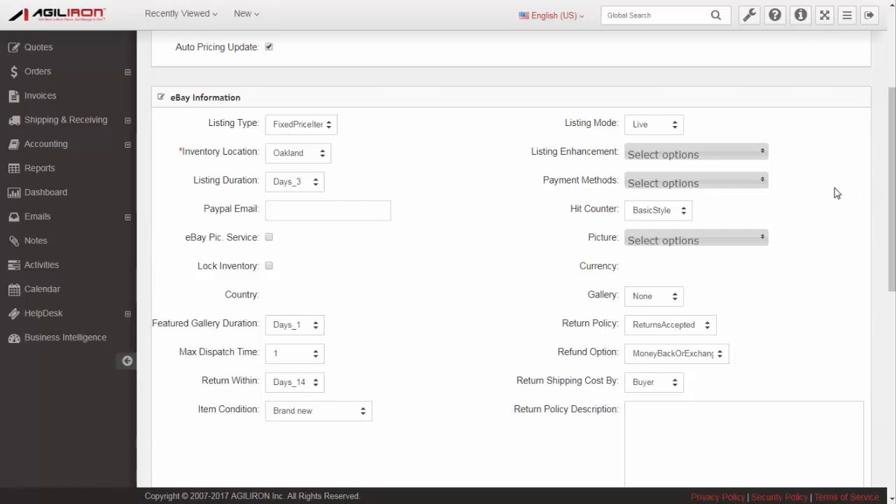
pyautogui.scroll(2, 832, 194)
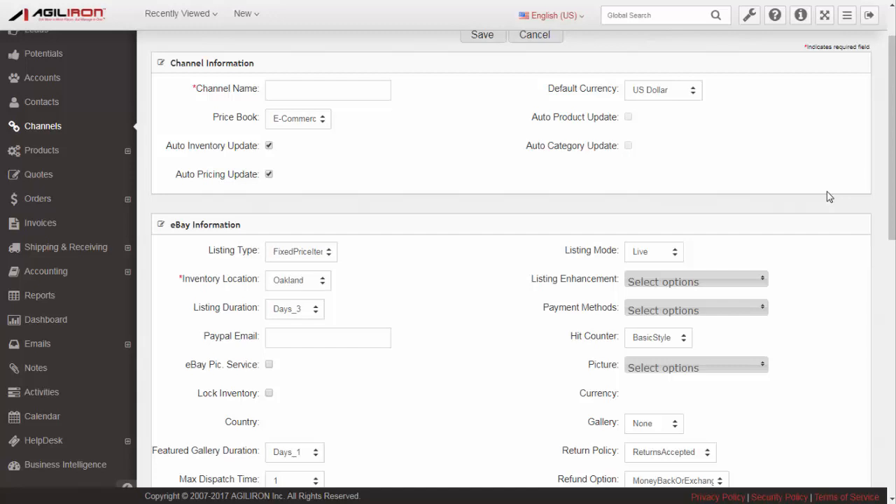
# Name the channel eBay and keep the E-Commerce price book
pyautogui.click(371, 96)
pyautogui.write('eb')
pyautogui.press('Down')
pyautogui.press('Return')
pyautogui.click(298, 122)
pyautogui.click(298, 122)
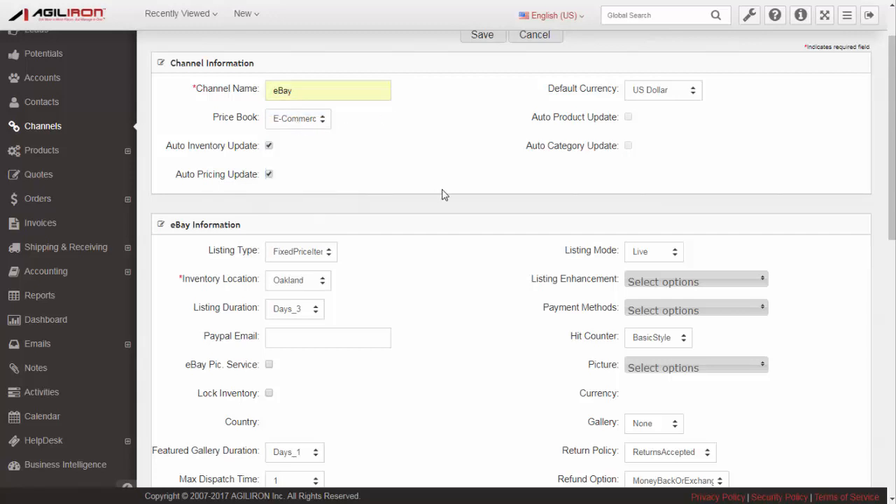
# Set the listing mode to Sandbox and keep Oakland as the inventory location
pyautogui.click(635, 252)
pyautogui.click(655, 281)
pyautogui.click(287, 281)
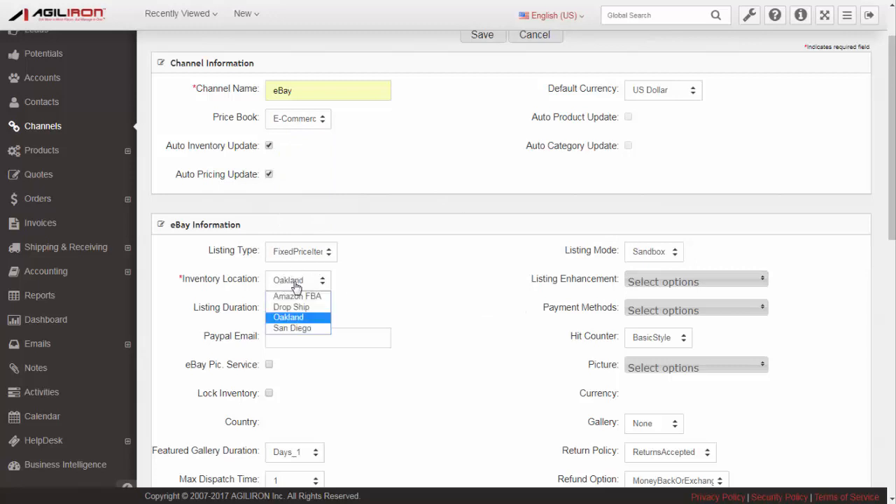
pyautogui.click(383, 280)
pyautogui.scroll(-2, 433, 315)
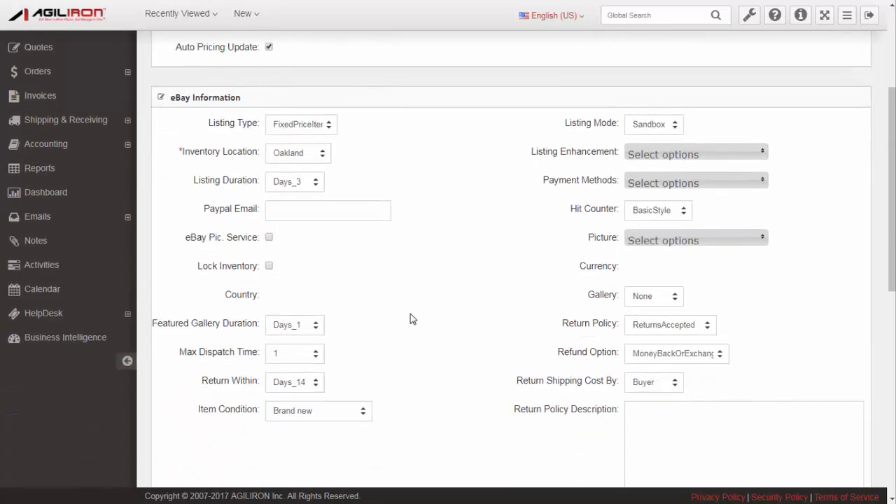
# Set the featured gallery duration to Days_3, choose the return period and save the channel
pyautogui.click(315, 324)
pyautogui.click(304, 135)
pyautogui.click(289, 383)
pyautogui.click(303, 409)
pyautogui.scroll(3, 488, 324)
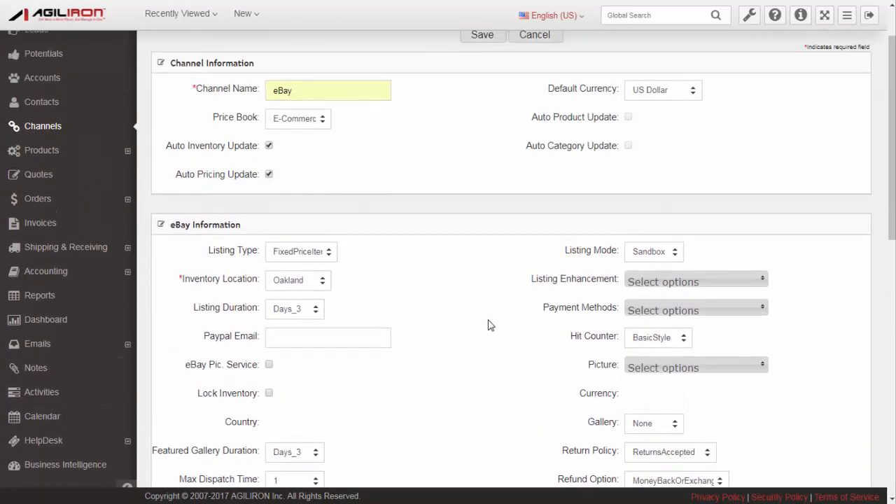
pyautogui.click(481, 101)
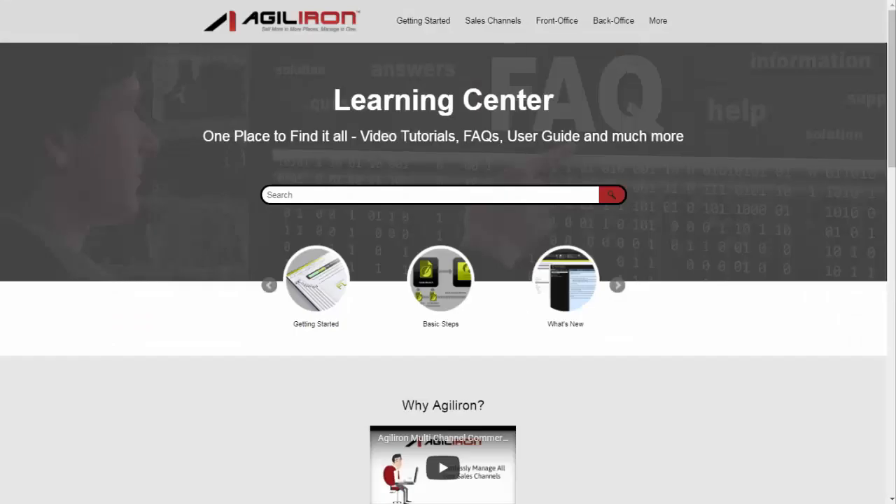
# Switch to the Agiliron Learning Center and read the eBay Integration guide on connecting eBay to Agiliron
pyautogui.moveTo(500, 34)
pyautogui.moveTo(479, 88)
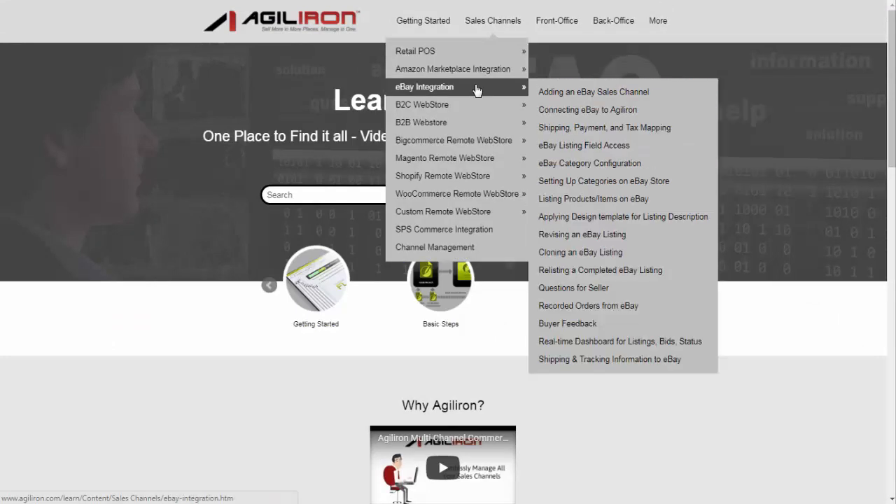
pyautogui.click(647, 110)
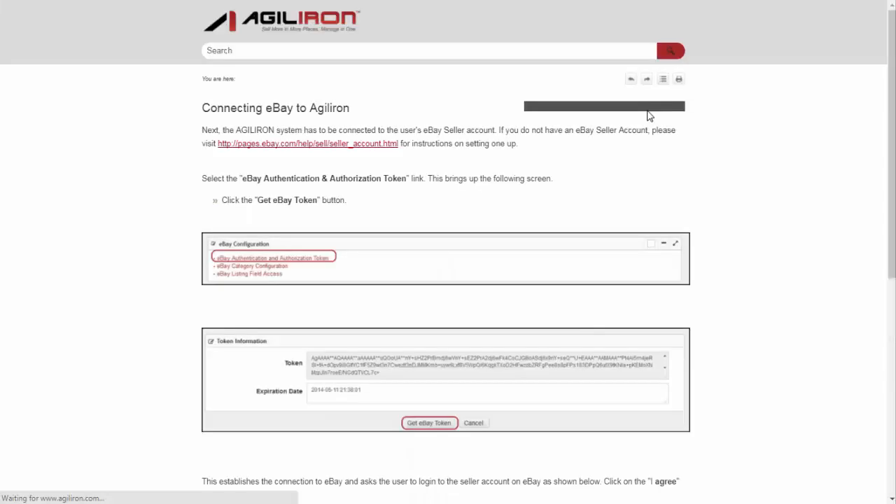
pyautogui.scroll(-5, 788, 147)
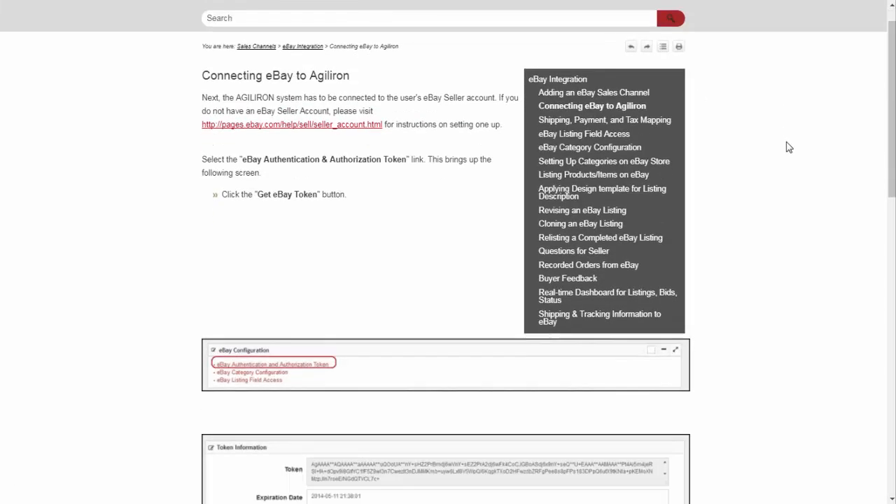
pyautogui.scroll(-7, 805, 140)
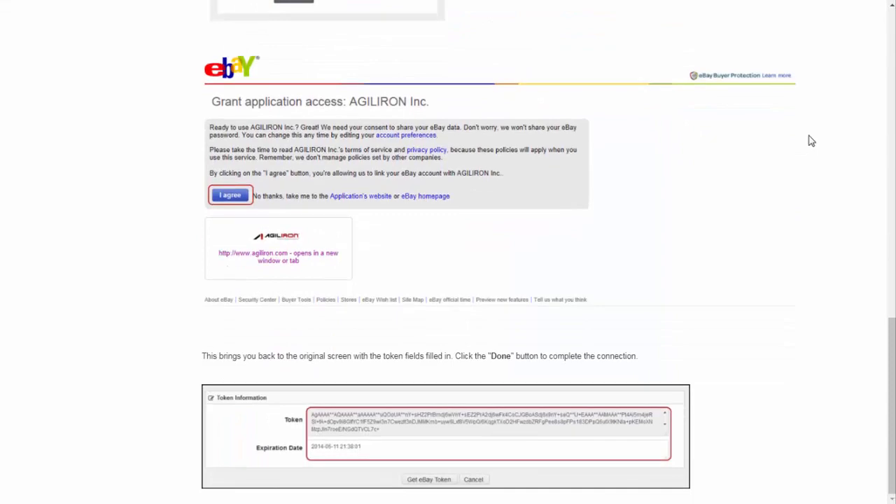
pyautogui.scroll(3, 811, 141)
pyautogui.scroll(6, 812, 140)
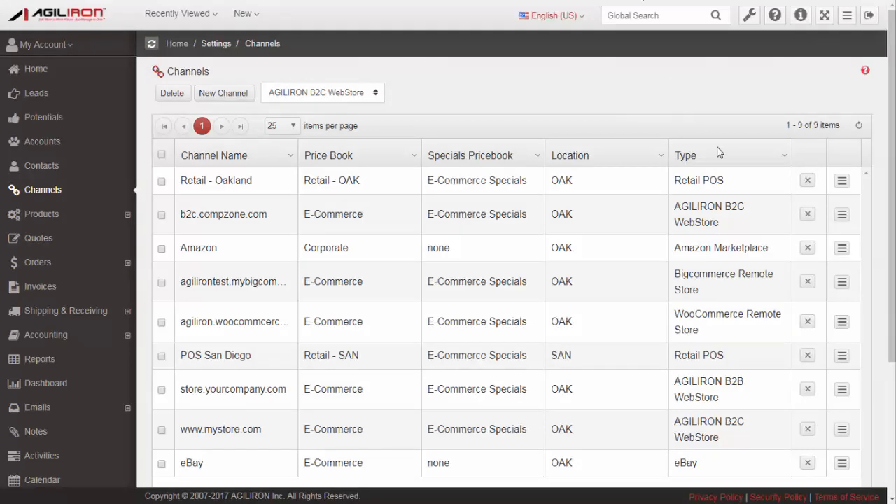
# Open the eBay channel for editing in Agiliron and go to its eBay Authentication and Authorization Token page
pyautogui.scroll(-3, 825, 218)
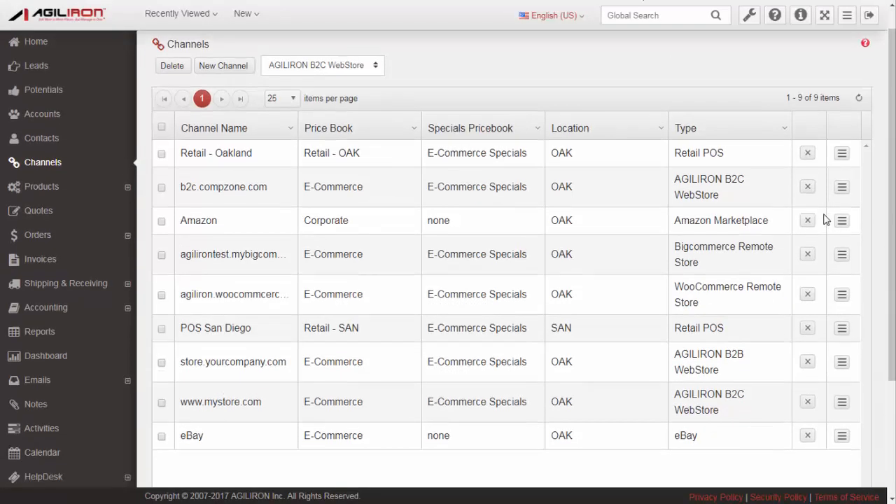
pyautogui.click(840, 336)
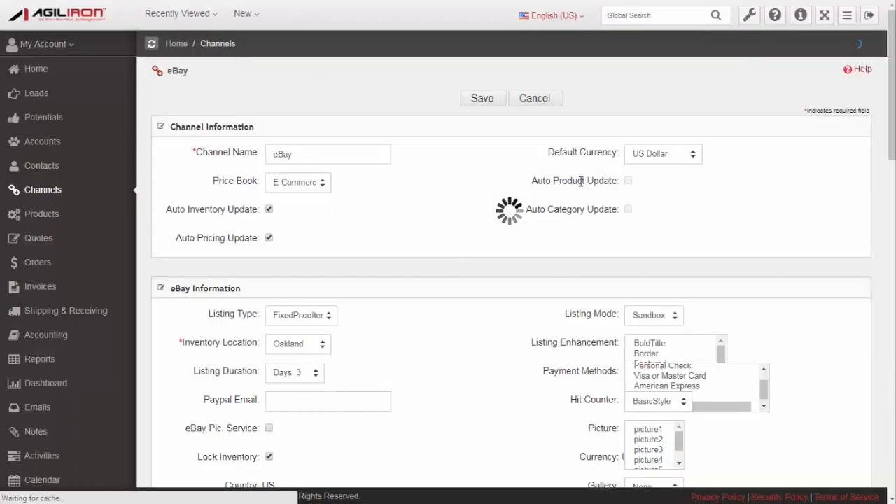
pyautogui.scroll(-8, 564, 186)
pyautogui.scroll(-5, 564, 187)
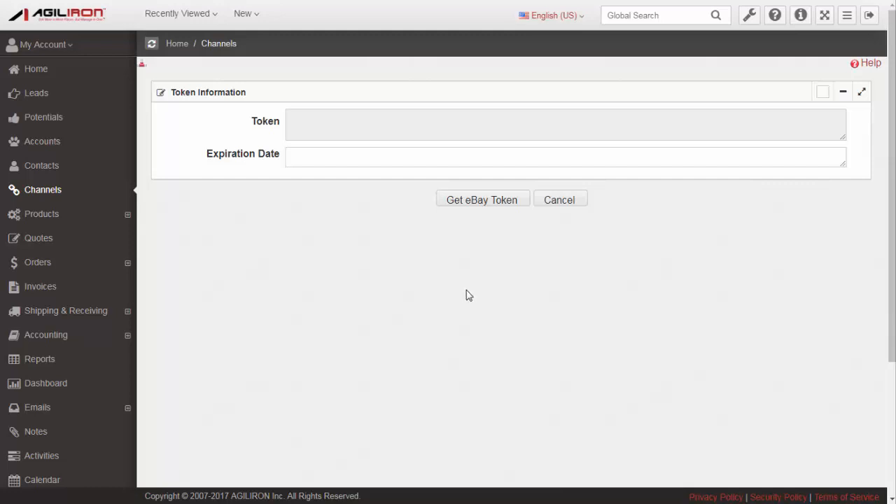
# Obtain an eBay token by signing in to the seller account and granting AGILIRON Inc. access, and save the channel
pyautogui.click(474, 204)
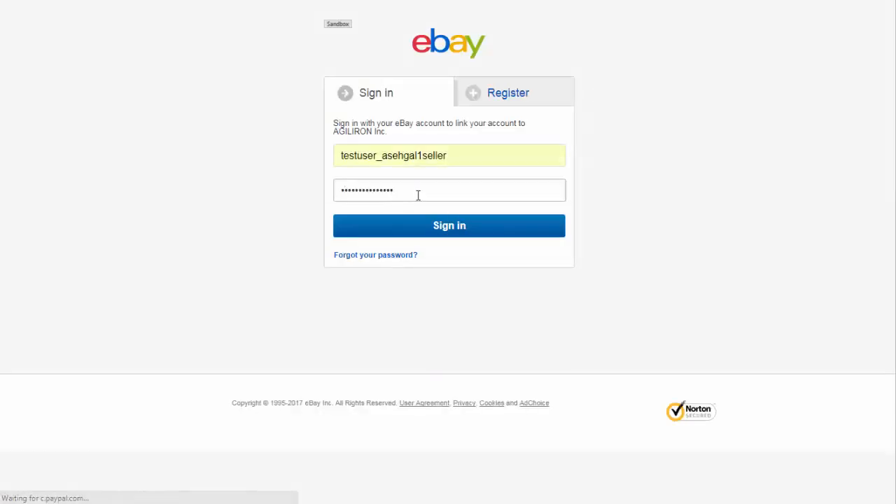
pyautogui.click(448, 228)
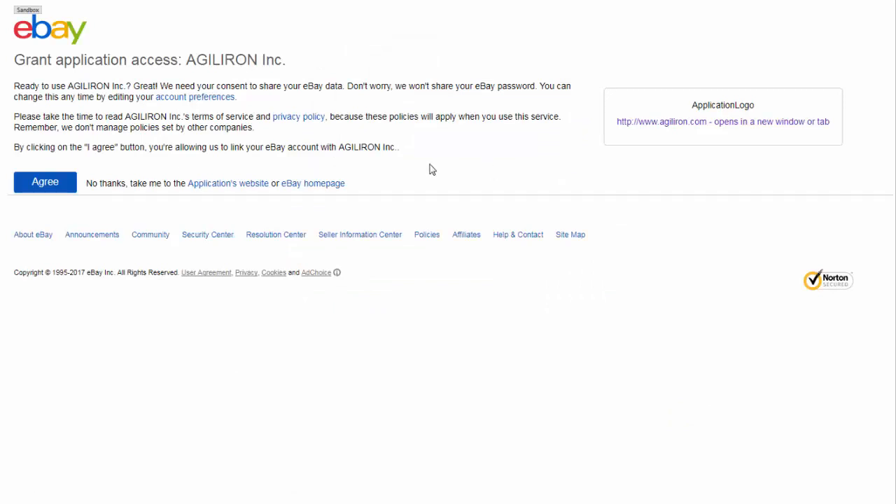
pyautogui.click(67, 184)
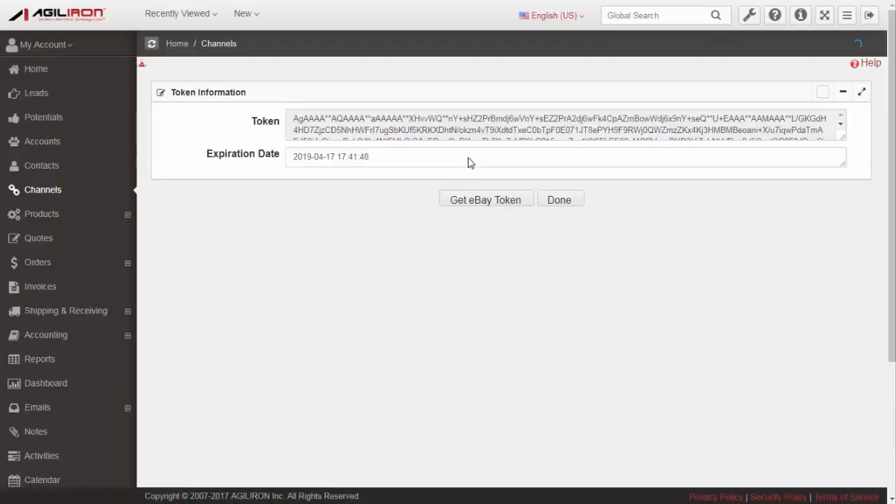
pyautogui.click(558, 202)
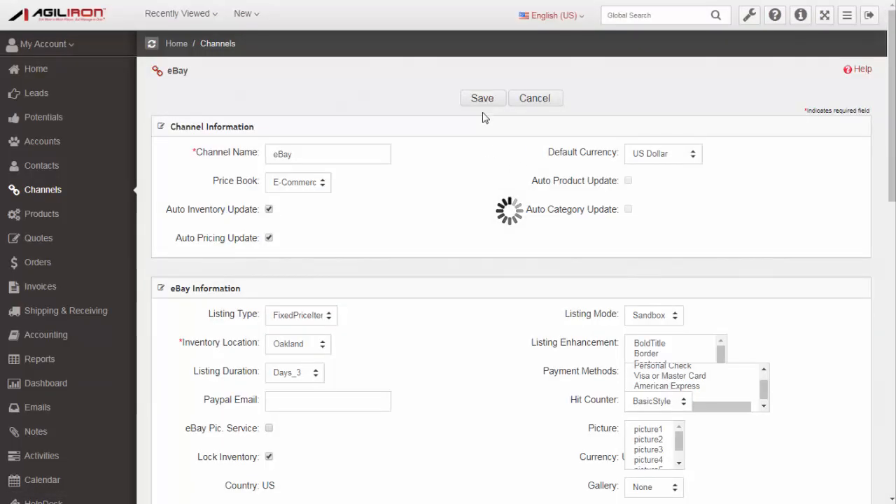
pyautogui.click(480, 100)
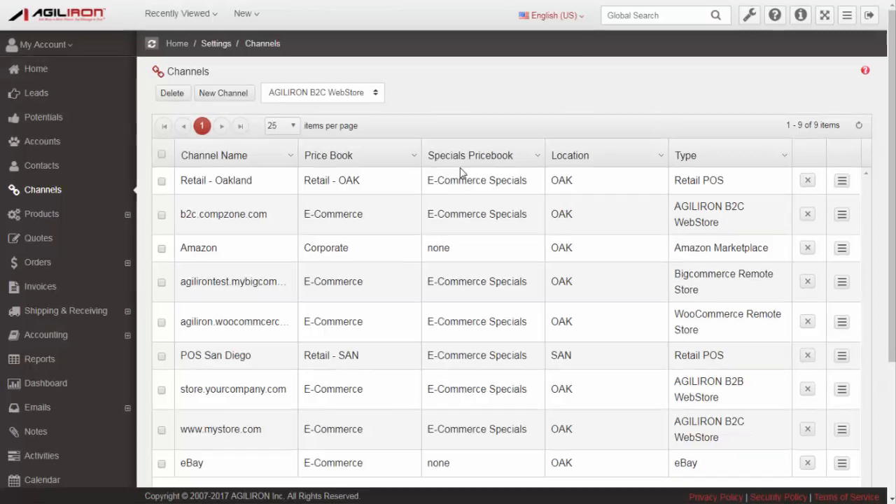
# Reopen the eBay channel for editing and review its shipping method mapping
pyautogui.scroll(-1, 584, 314)
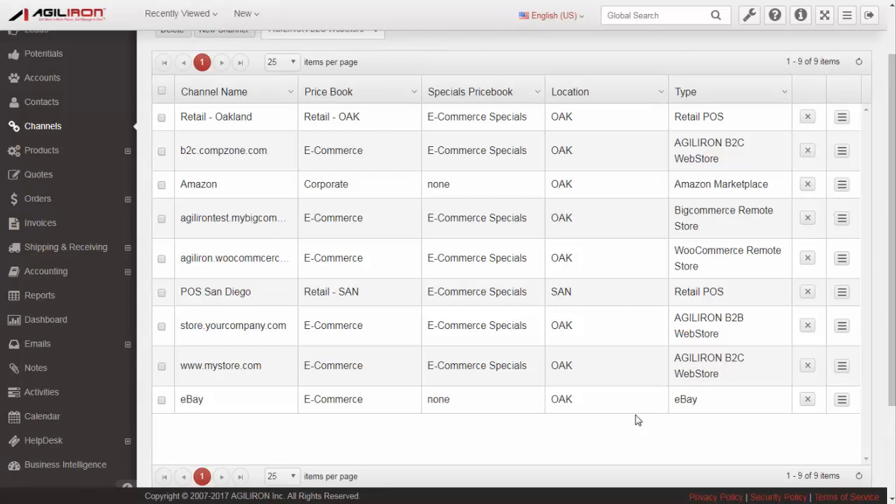
pyautogui.click(842, 404)
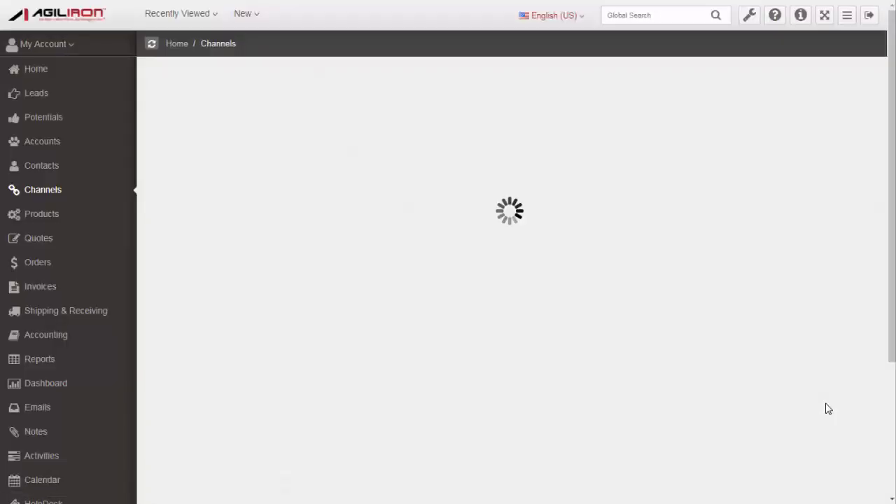
pyautogui.scroll(-1, 485, 235)
pyautogui.scroll(-10, 484, 235)
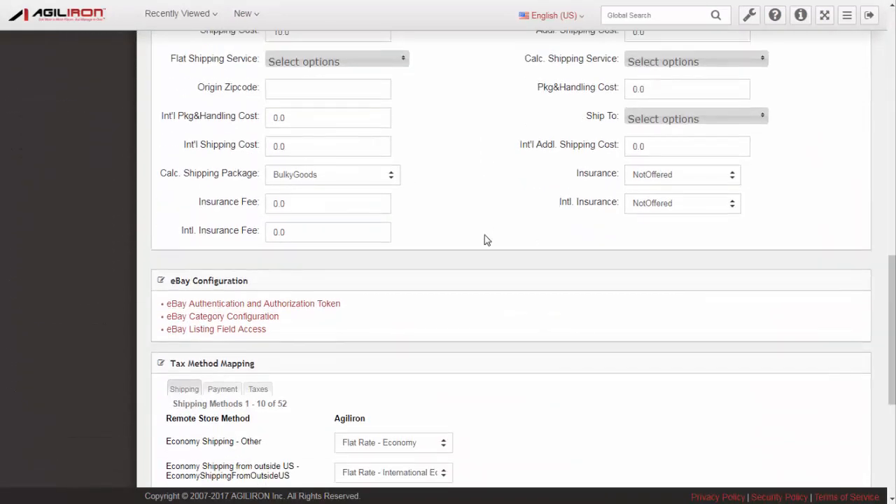
pyautogui.scroll(-3, 484, 235)
pyautogui.scroll(-1, 560, 224)
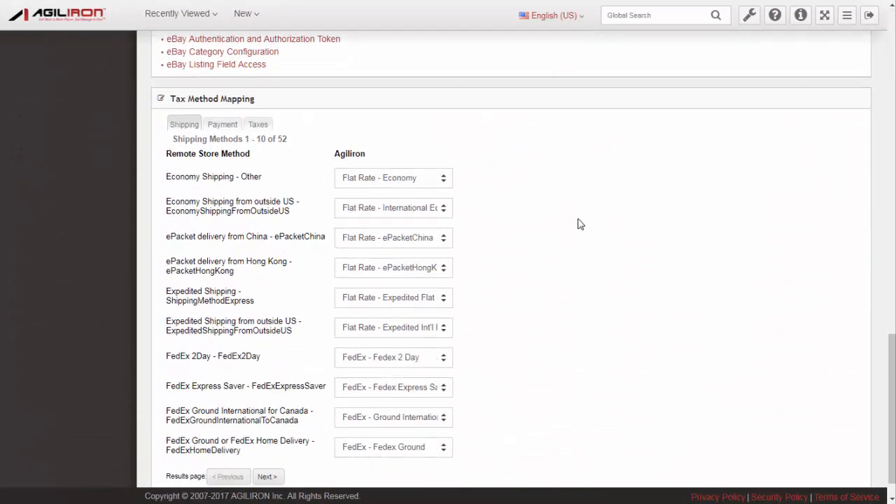
# Review the eBay channel's payment and tax method mappings and return to its shipping mapping
pyautogui.scroll(-1, 578, 224)
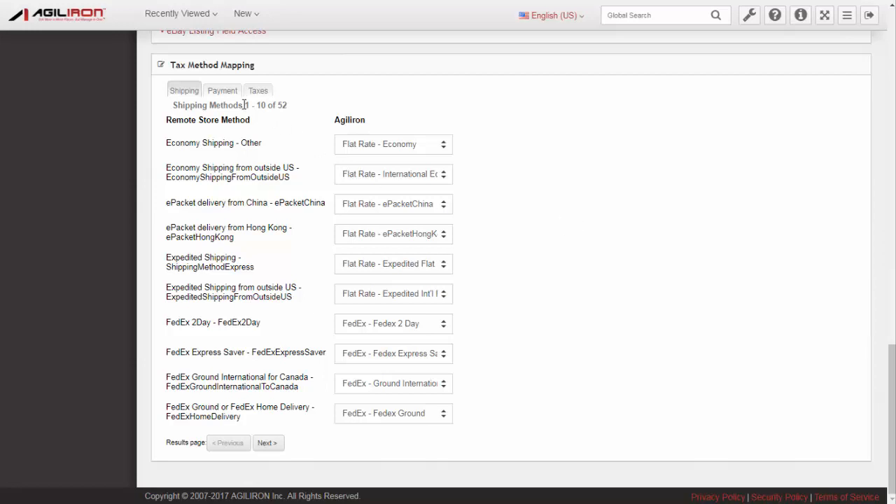
pyautogui.click(223, 91)
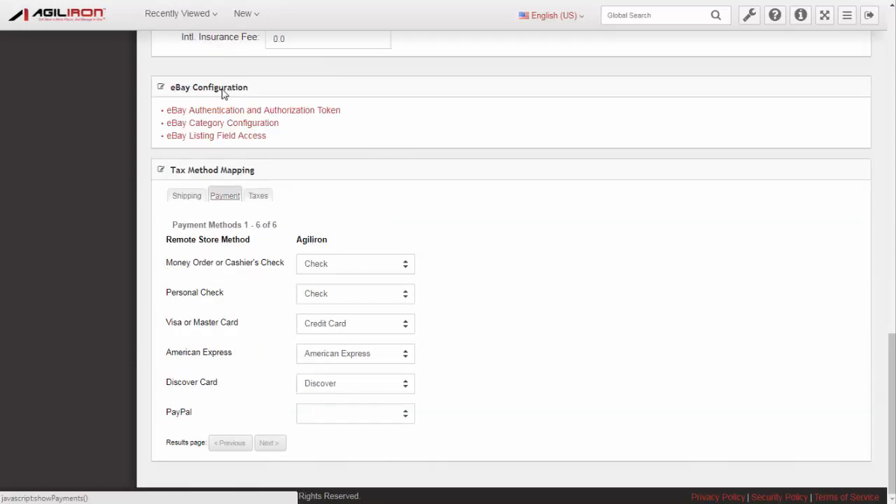
pyautogui.click(260, 195)
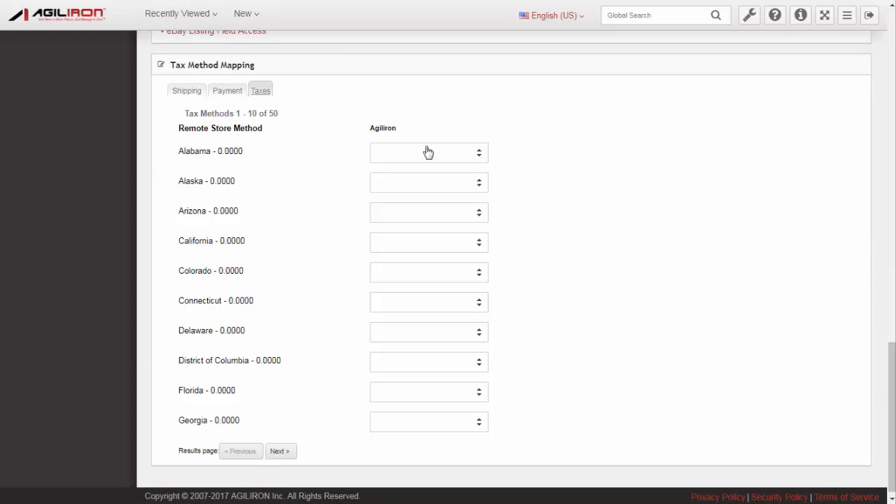
pyautogui.click(188, 92)
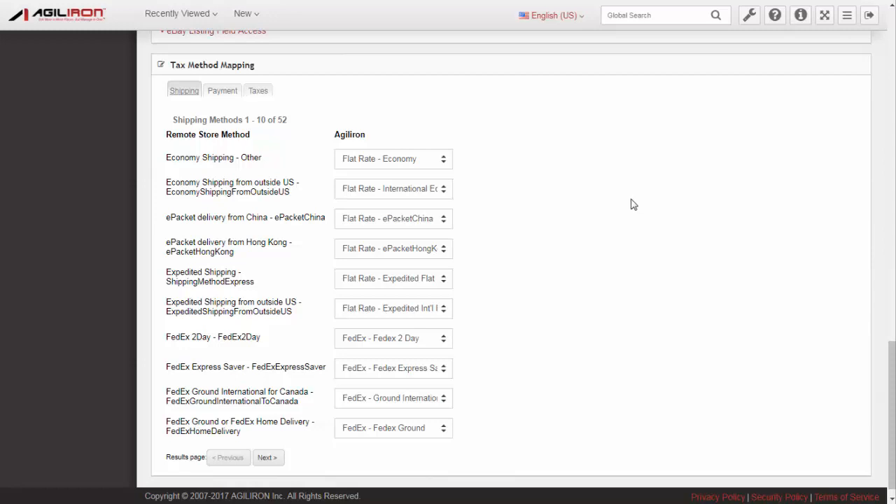
# Save the eBay channel and return to the channels list
pyautogui.scroll(1, 627, 203)
pyautogui.scroll(15, 627, 203)
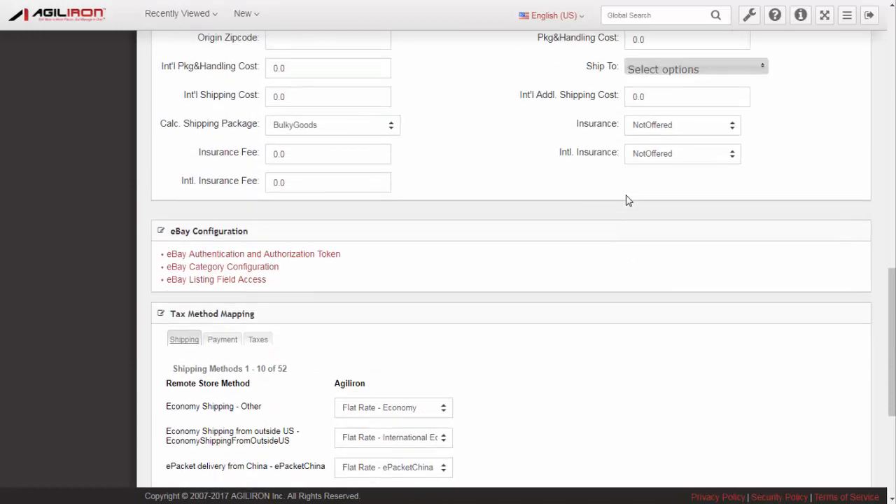
pyautogui.click(503, 105)
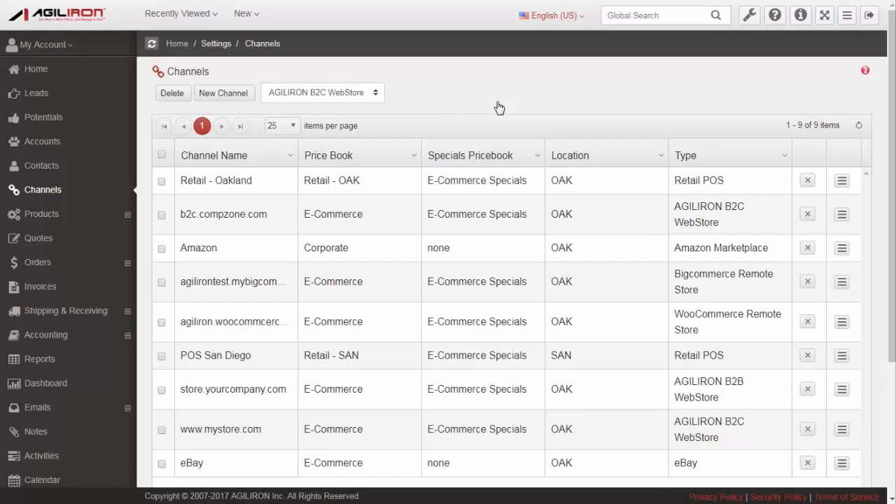
# Reopen the eBay channel for editing and go to its eBay Listing Field Access page
pyautogui.scroll(-2, 498, 107)
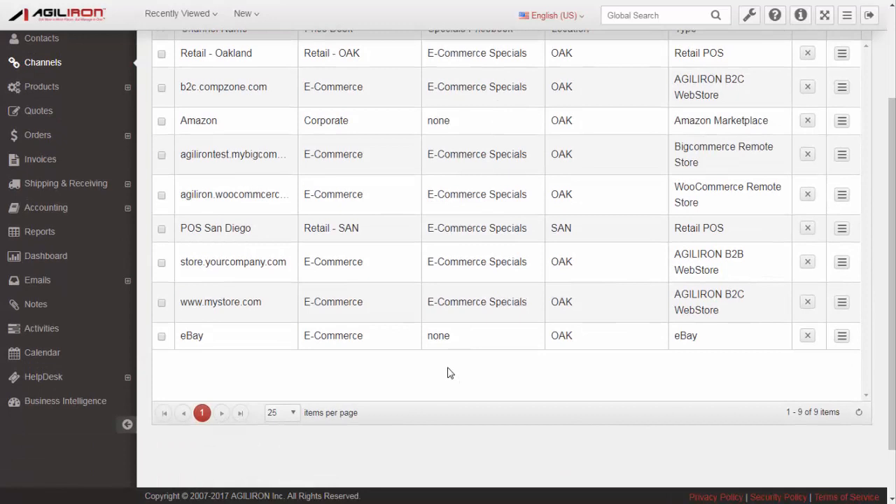
pyautogui.click(842, 338)
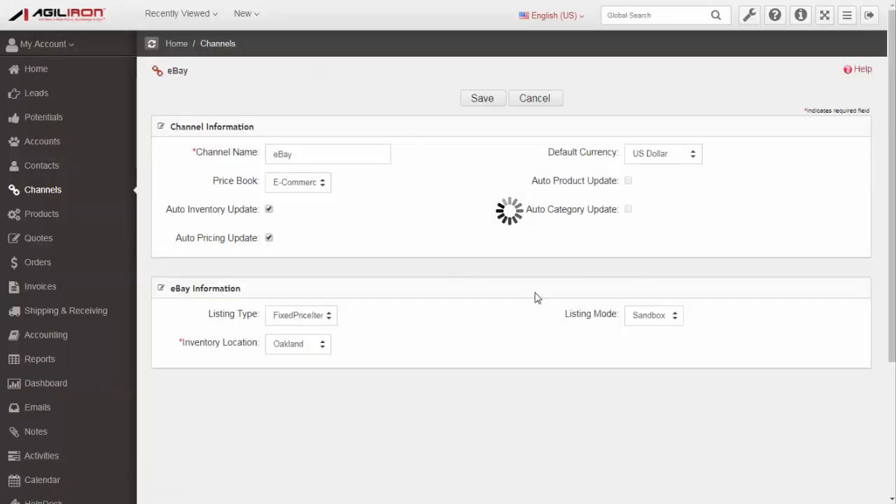
pyautogui.scroll(-10, 534, 232)
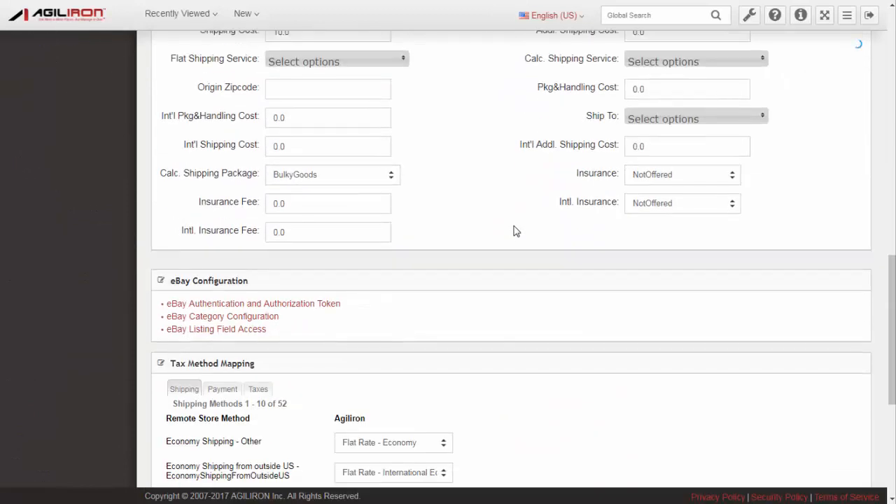
pyautogui.click(254, 335)
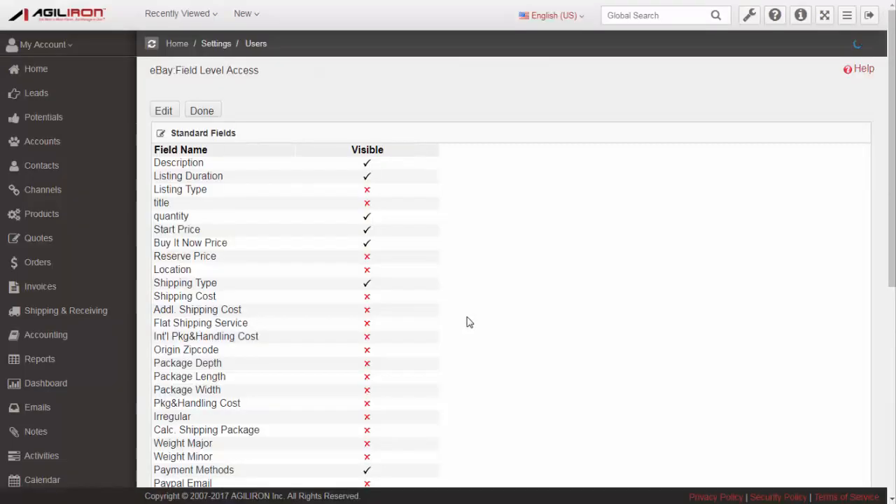
# Review which standard fields are visible for eBay listings and return to the channel's edit page
pyautogui.scroll(-1, 539, 280)
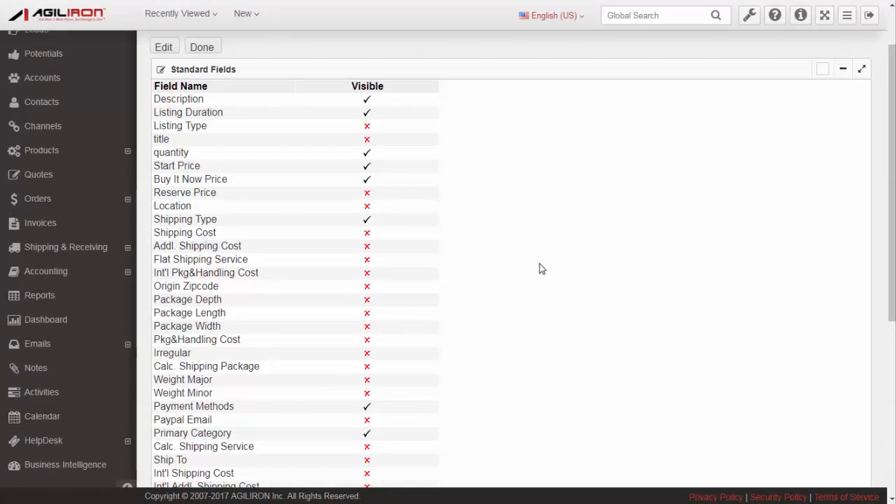
pyautogui.scroll(-3, 537, 269)
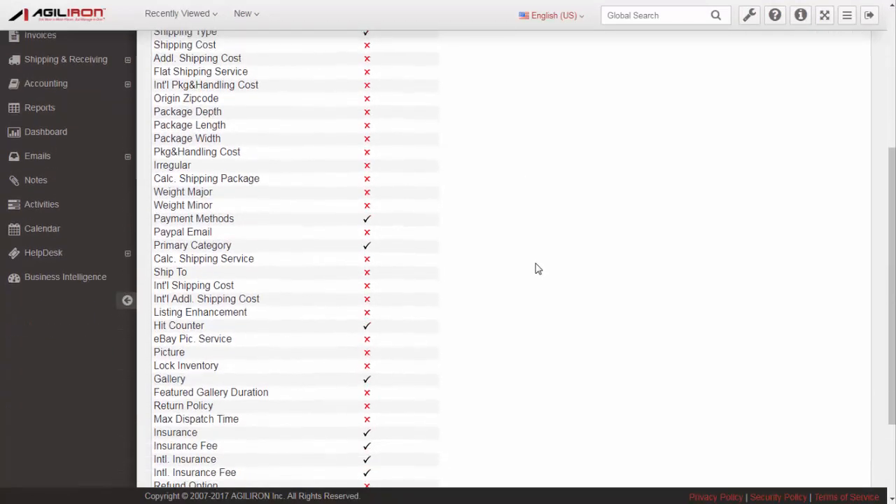
pyautogui.scroll(-2, 538, 269)
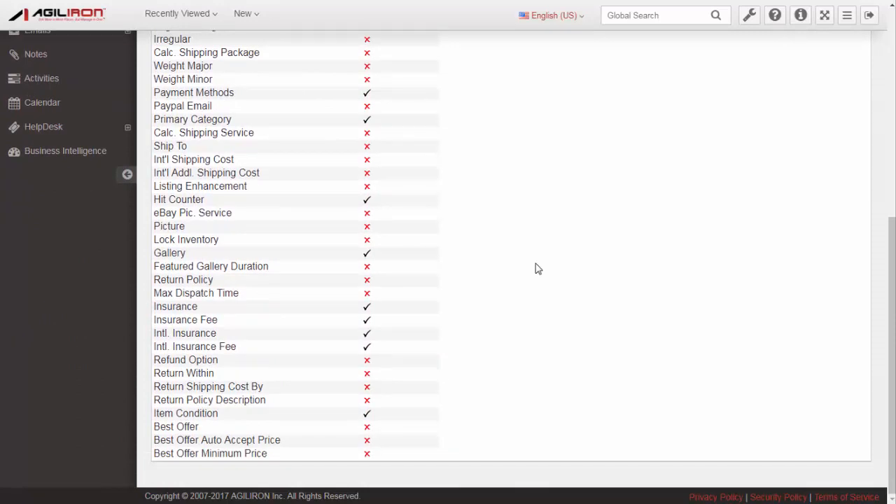
pyautogui.scroll(3, 537, 268)
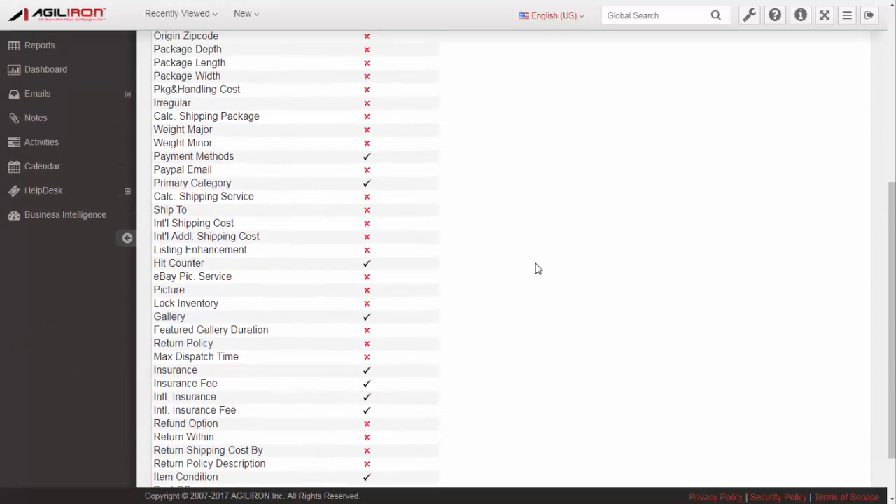
pyautogui.scroll(3, 538, 269)
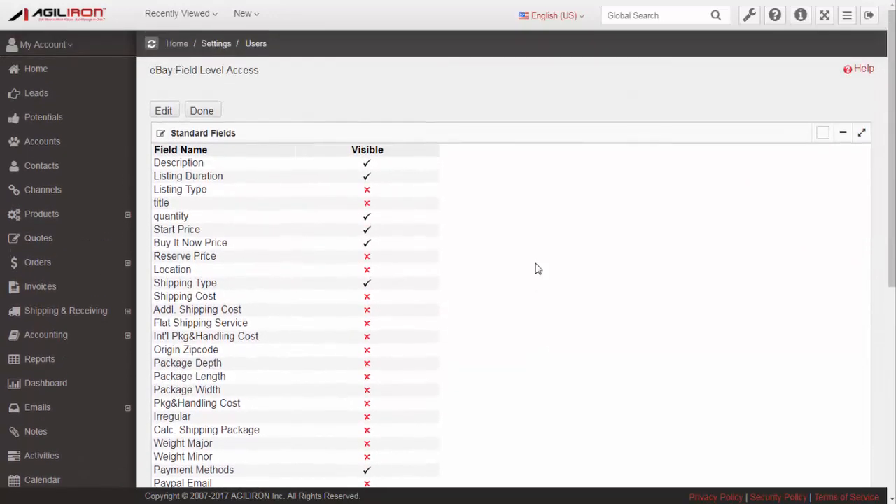
pyautogui.click(214, 116)
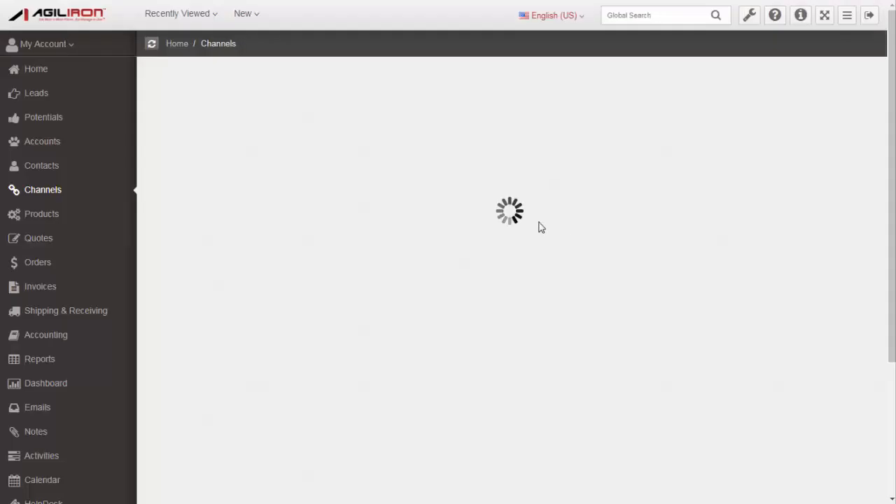
# Open the eBay Category Configuration page of the eBay channel
pyautogui.scroll(-3, 544, 226)
pyautogui.scroll(-8, 539, 225)
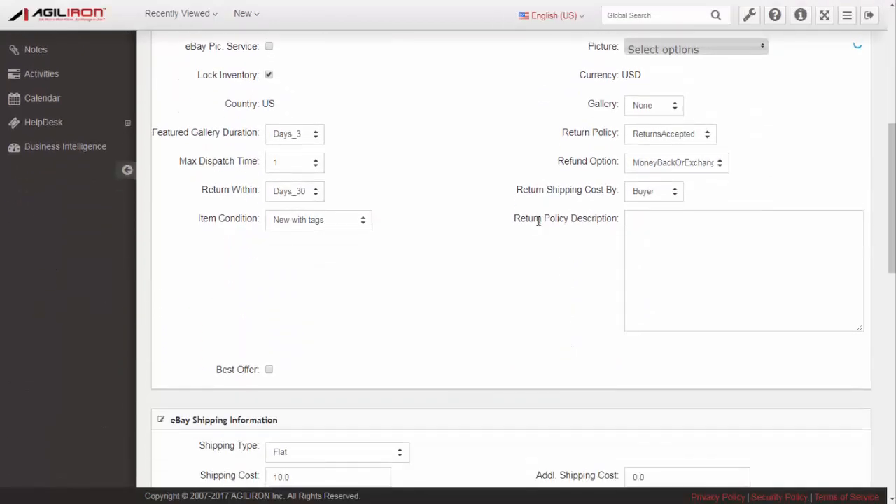
pyautogui.scroll(-1, 530, 222)
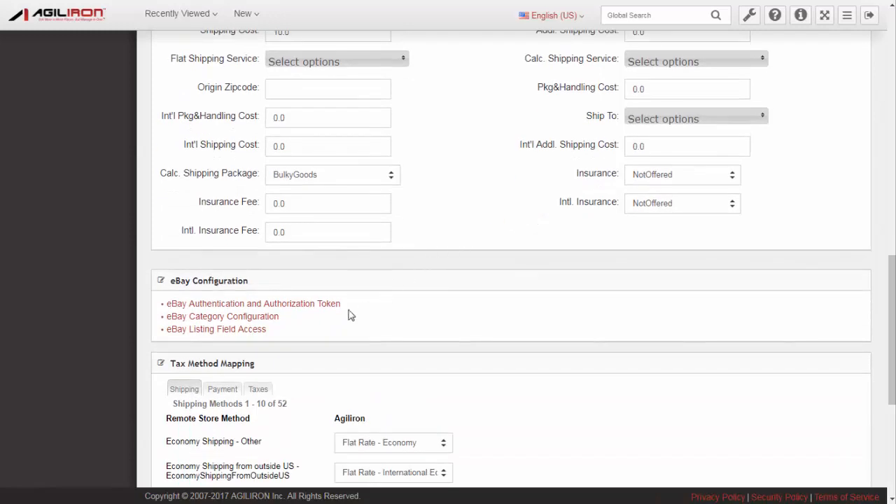
pyautogui.click(259, 320)
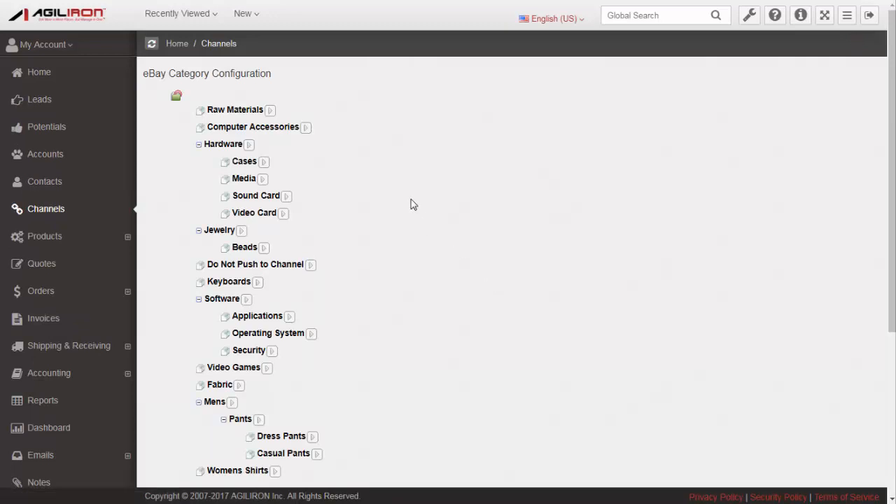
# Map the Computer Accessories category to the eBay category Consumer Electronics > Gadgets & Other Electronics > Dictionaries & Translators
pyautogui.click(307, 130)
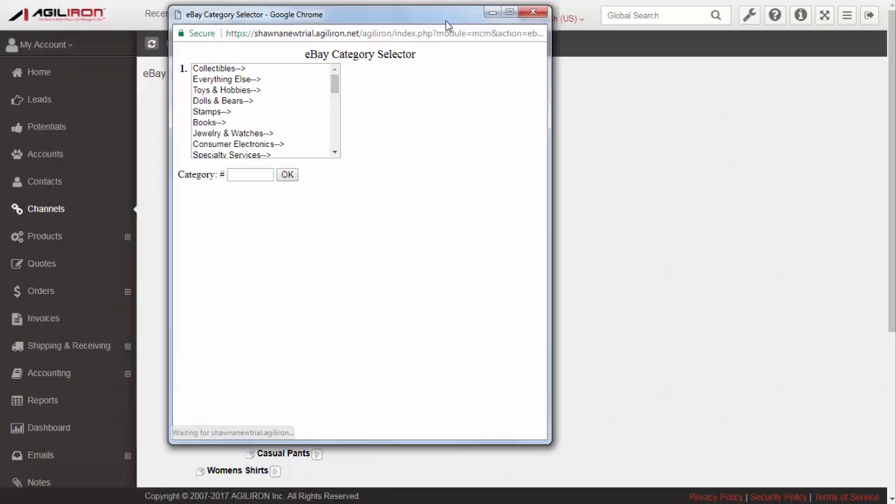
pyautogui.moveTo(446, 21); pyautogui.dragTo(634, 23)
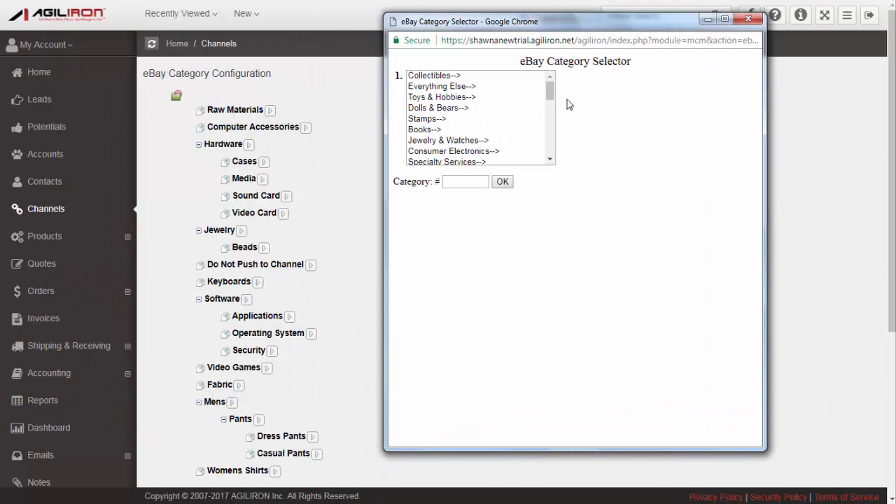
pyautogui.scroll(-1, 551, 86)
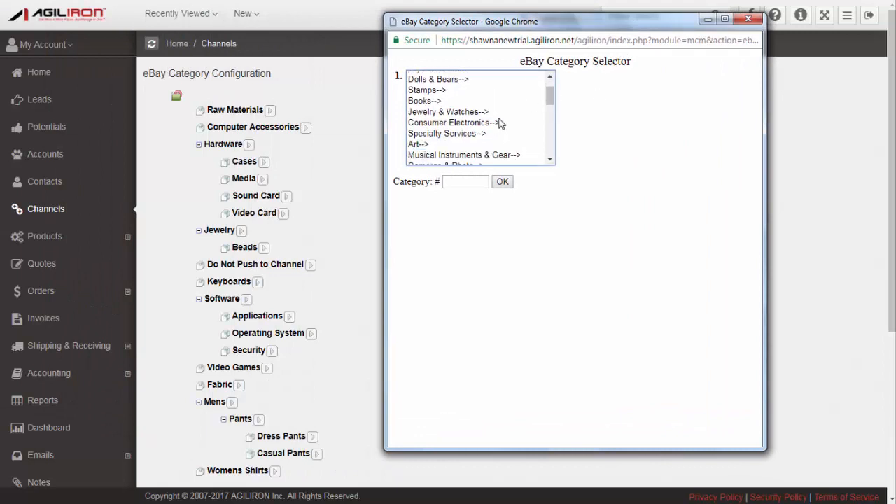
pyautogui.click(481, 123)
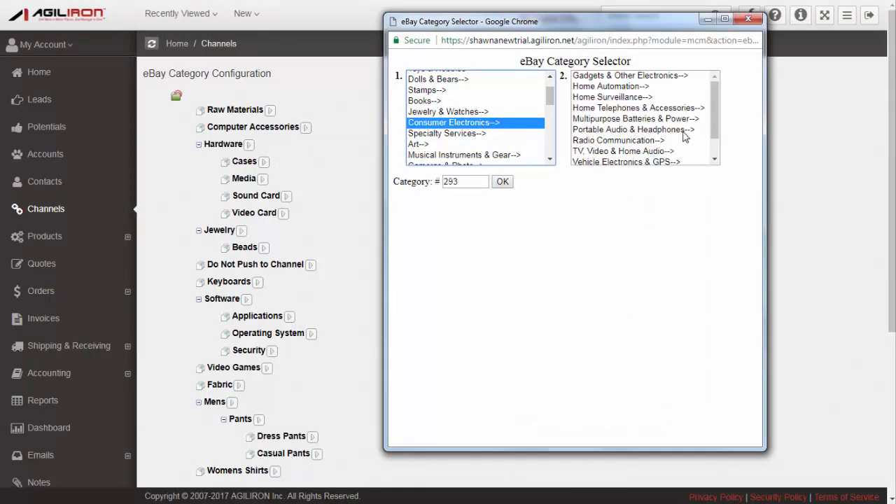
pyautogui.click(667, 78)
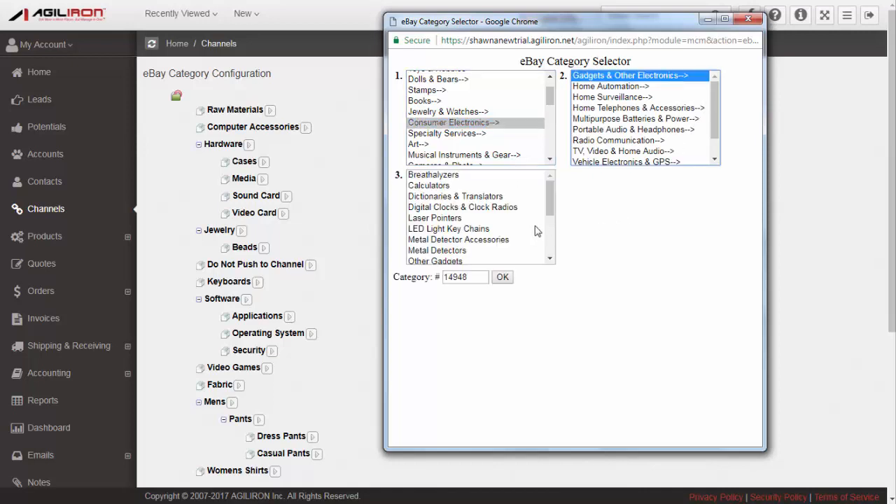
pyautogui.click(435, 200)
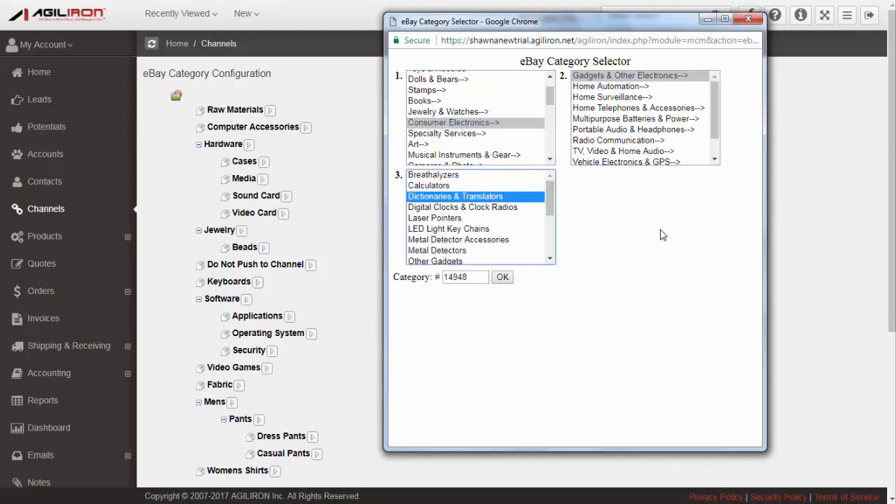
pyautogui.click(502, 277)
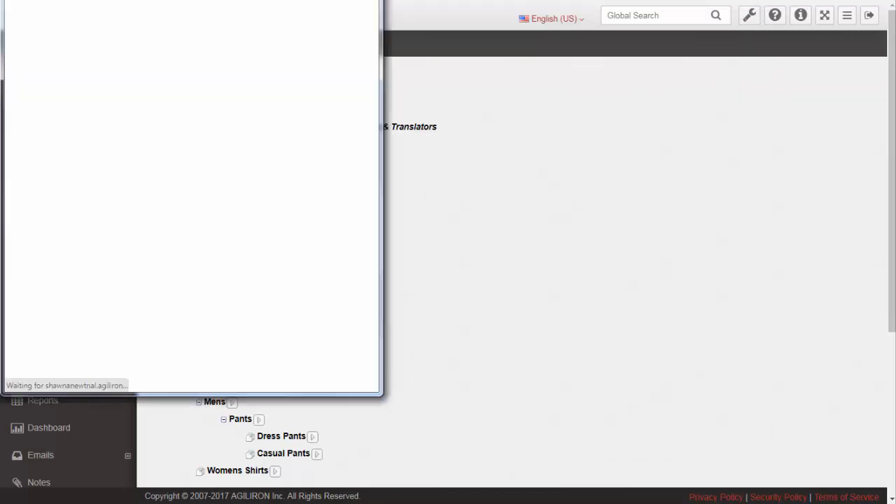
# Map the Hardware category to the eBay category Everything Else > Every Other Thing
pyautogui.moveTo(240, 1); pyautogui.dragTo(664, 47)
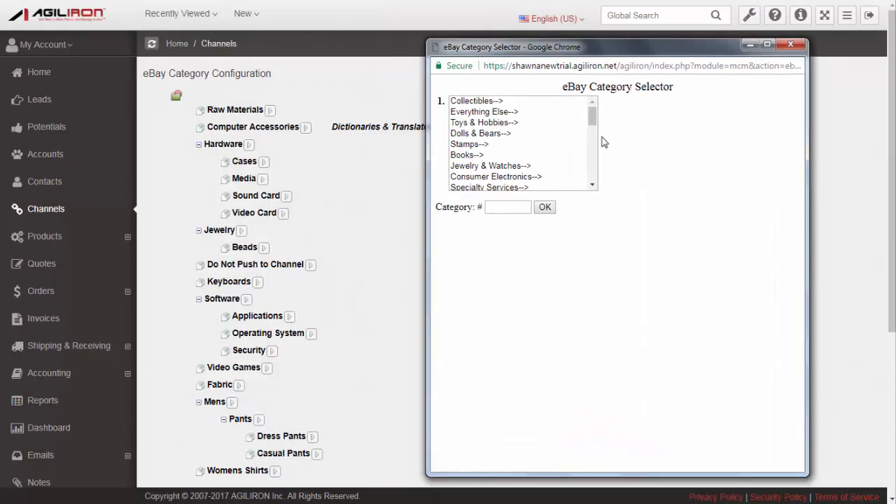
pyautogui.click(498, 113)
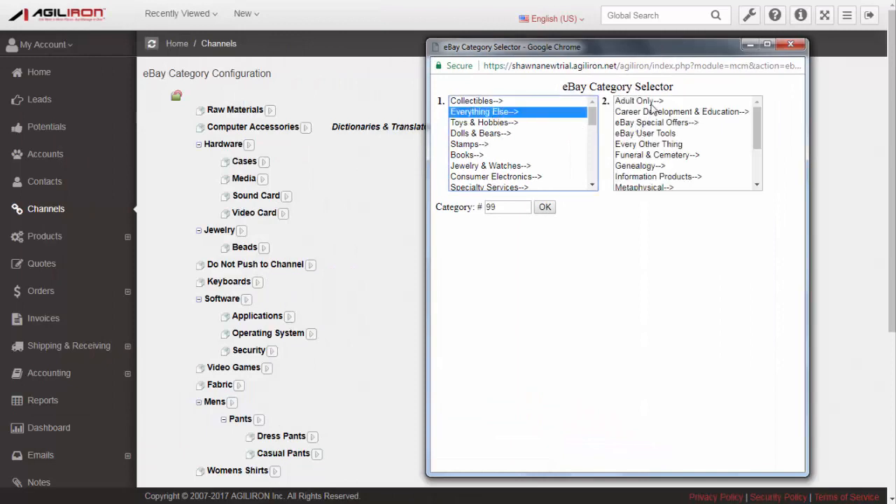
pyautogui.click(664, 145)
pyautogui.click(548, 208)
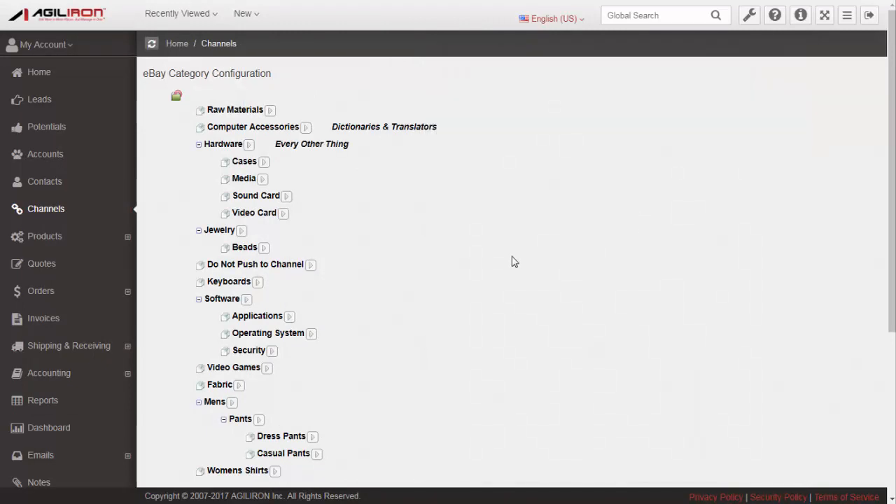
# Finish the eBay category configuration and save the eBay channel
pyautogui.scroll(-4, 522, 245)
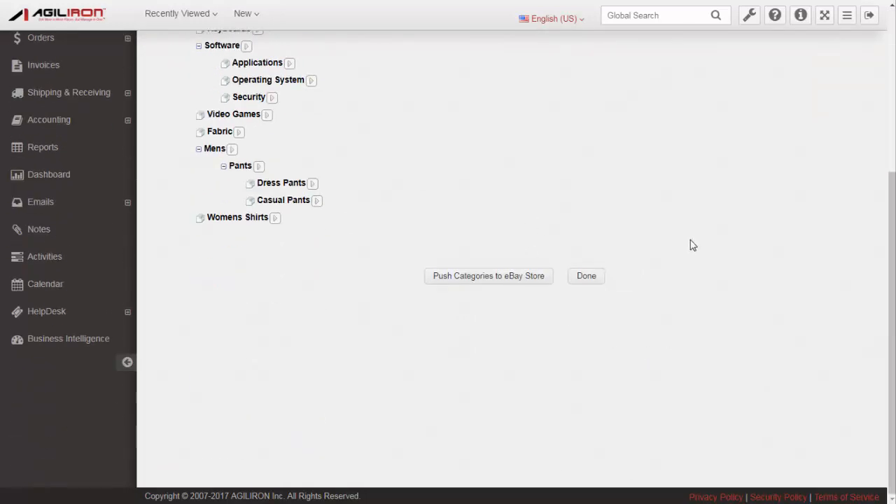
pyautogui.click(598, 278)
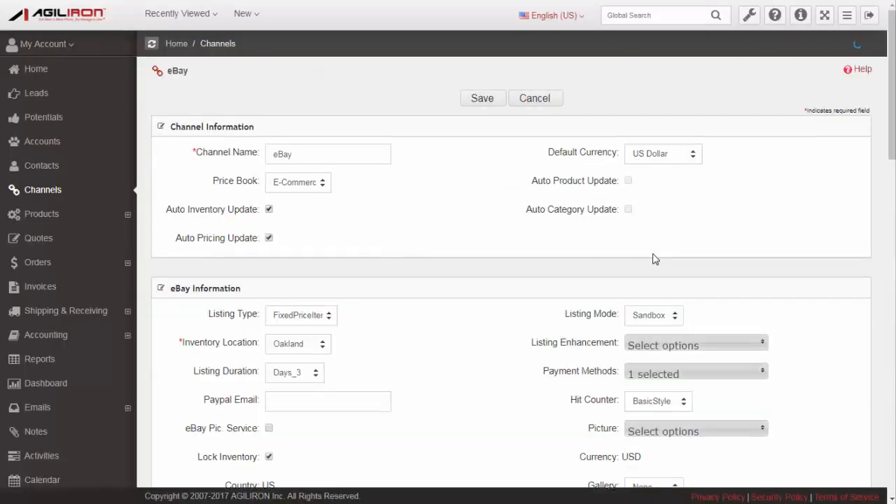
pyautogui.click(473, 98)
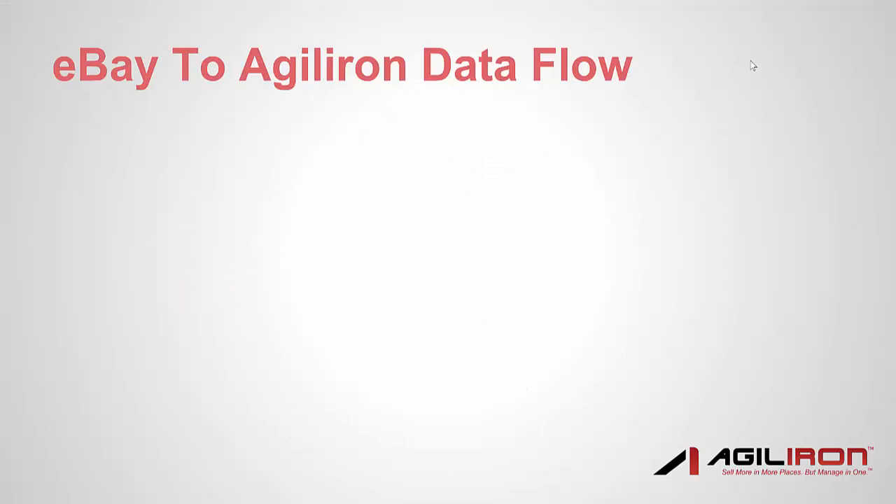
pyautogui.press('Right')
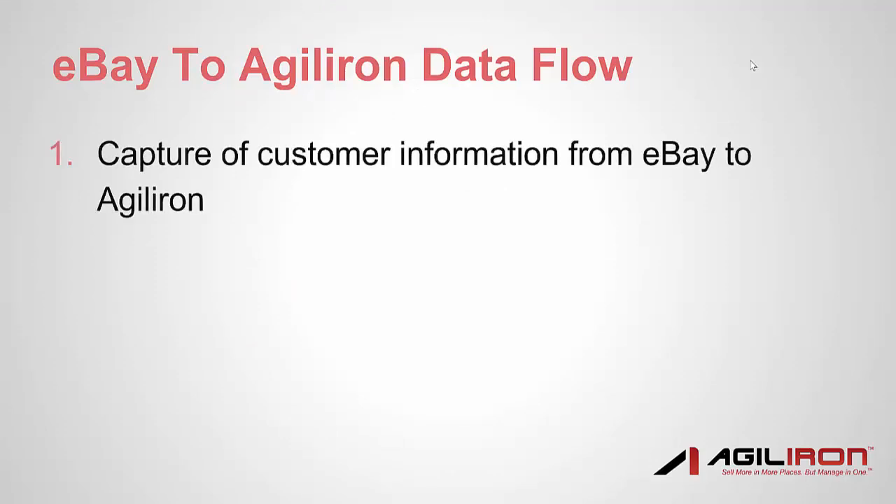
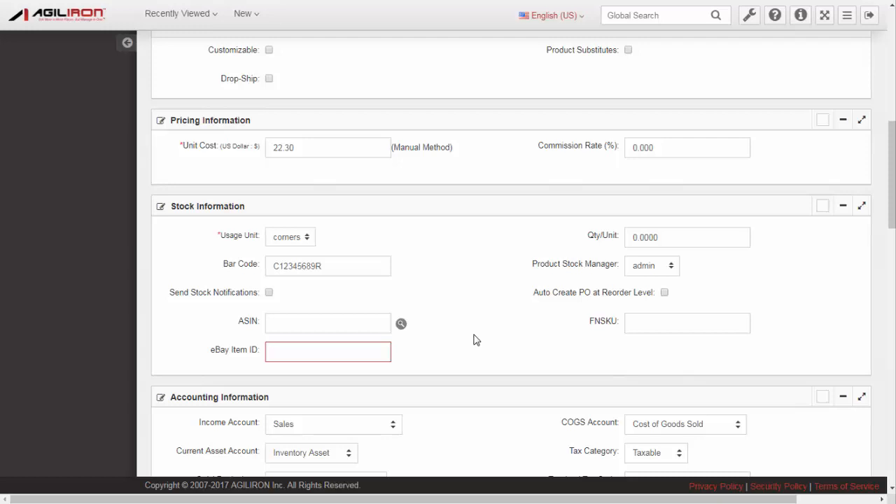
pyautogui.scroll(-1, 473, 339)
pyautogui.click(275, 294)
pyautogui.hotkey('ctrl', 'v')
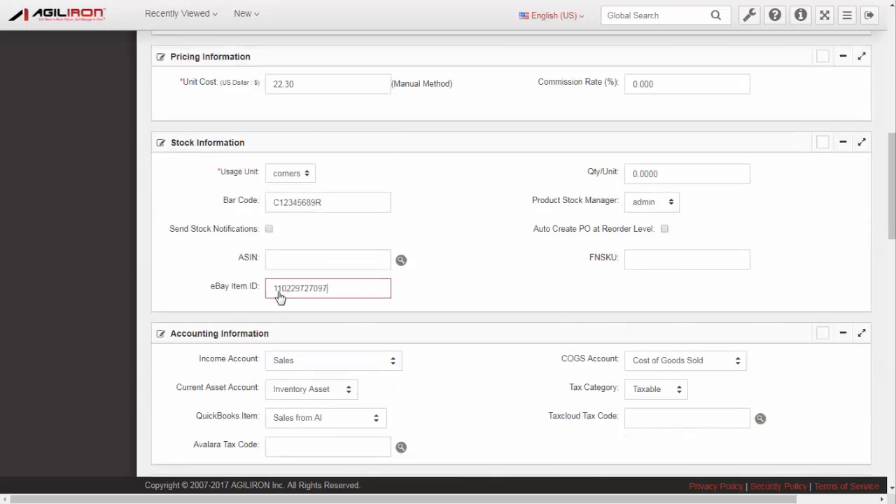
# Save the Atx - White product with its eBay Item ID
pyautogui.click(474, 298)
pyautogui.scroll(8, 475, 300)
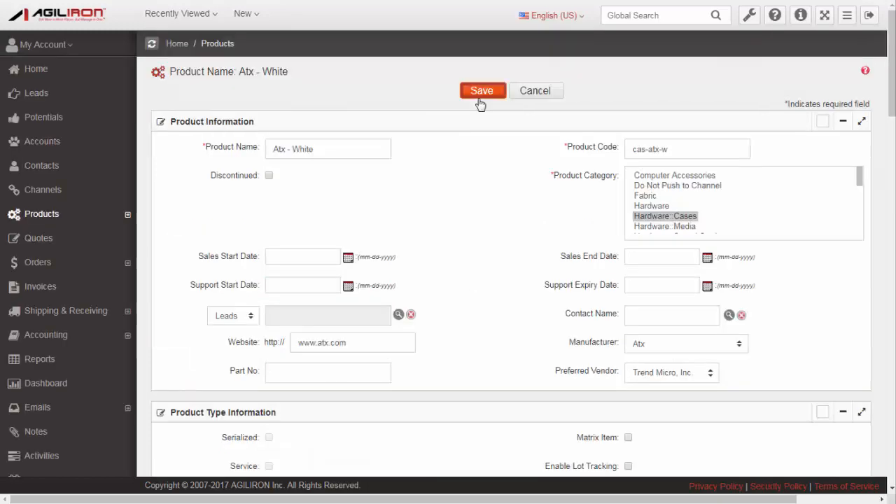
pyautogui.click(481, 93)
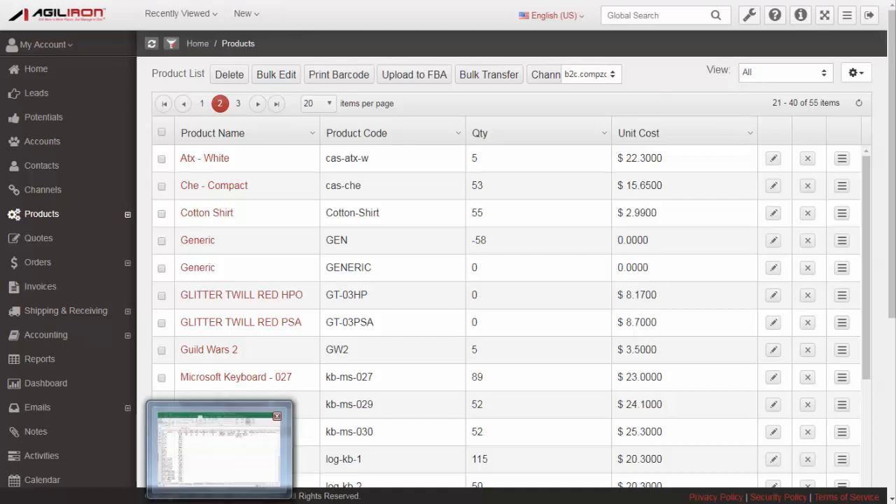
# Switch to Excel to examine the eBay Variation SKU column for matrix items, then review the product import and export tools back in Agiliron
pyautogui.click(221, 503)
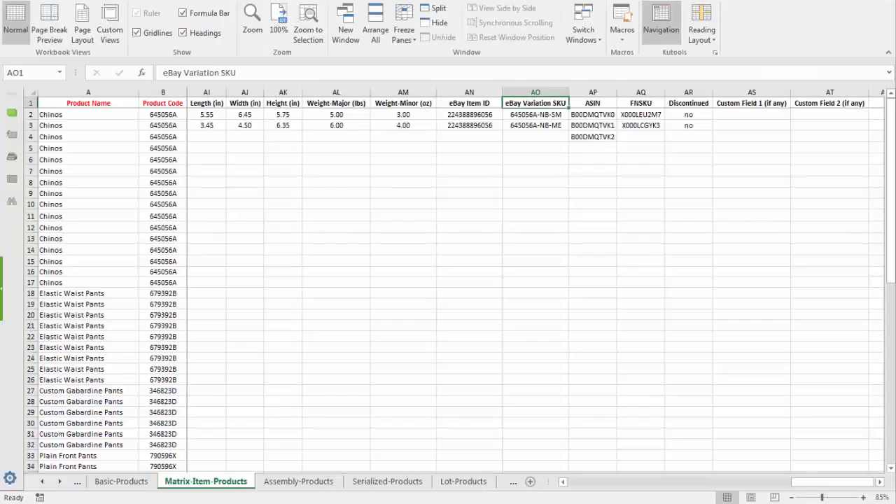
pyautogui.click(537, 92)
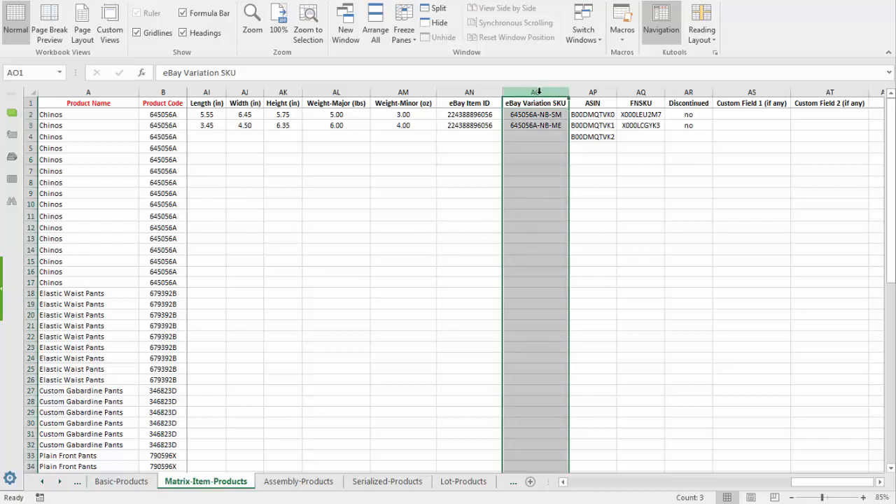
pyautogui.click(546, 114)
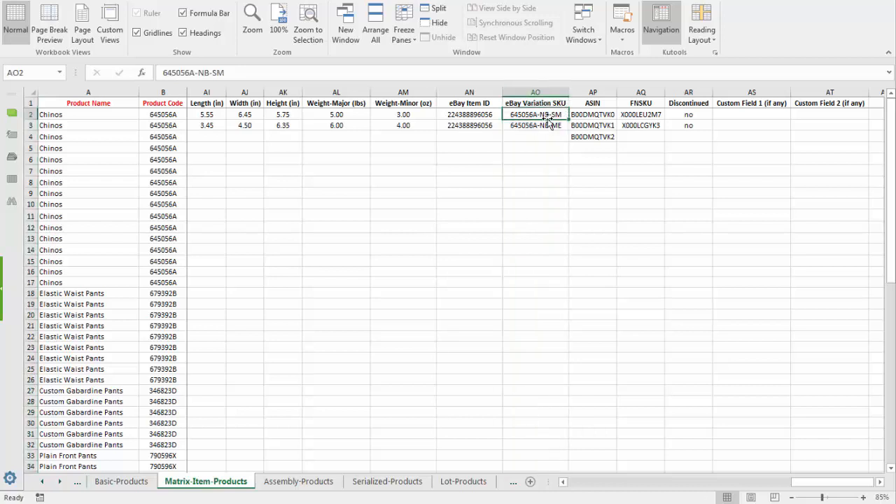
pyautogui.click(544, 126)
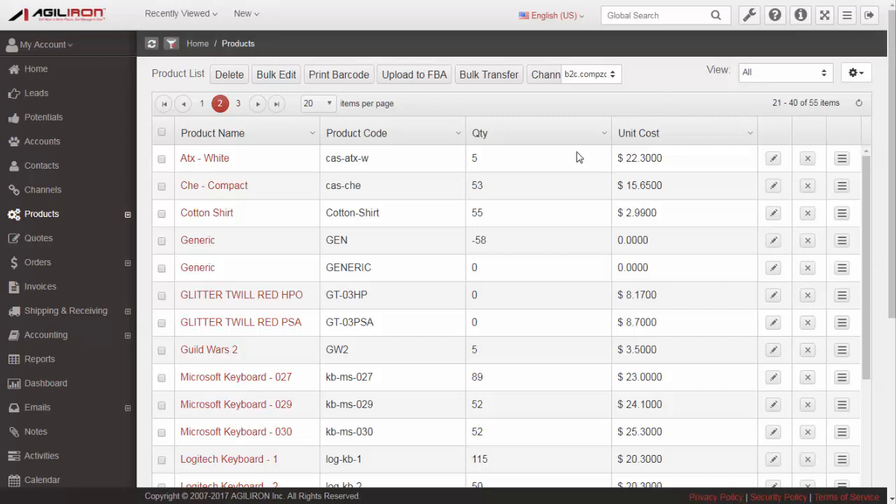
pyautogui.scroll(-5, 566, 162)
pyautogui.scroll(-4, 865, 280)
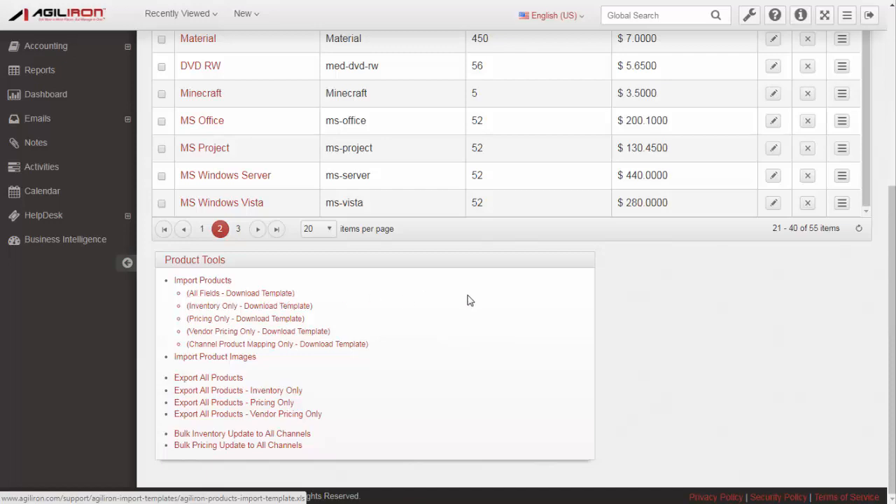
pyautogui.scroll(3, 799, 325)
pyautogui.scroll(3, 879, 323)
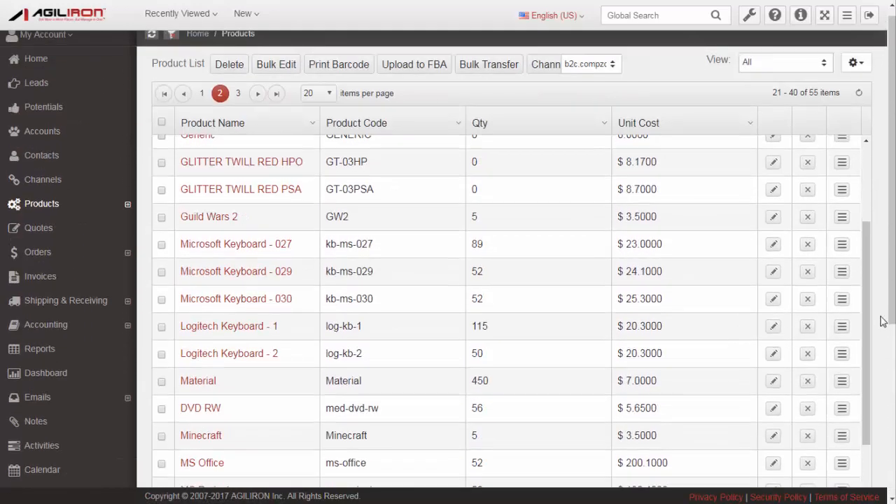
pyautogui.scroll(3, 821, 306)
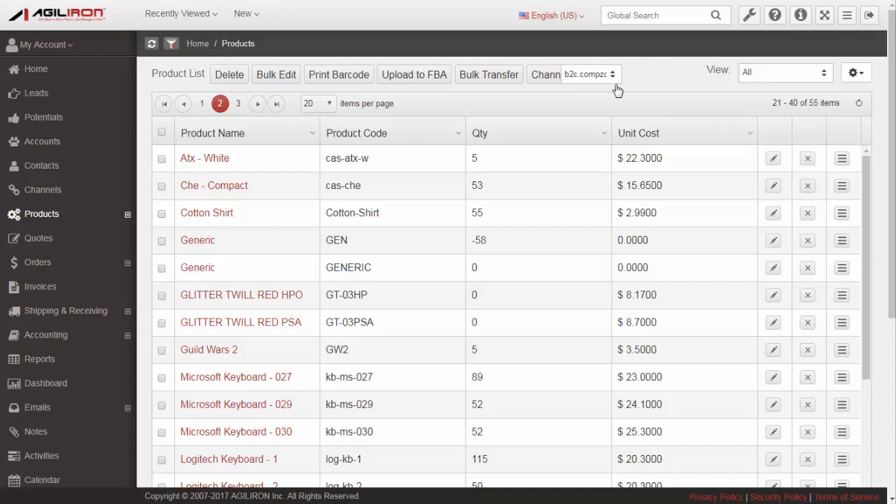
# Select the Che - Compact product and send it to the eBay channel for listing
pyautogui.click(161, 187)
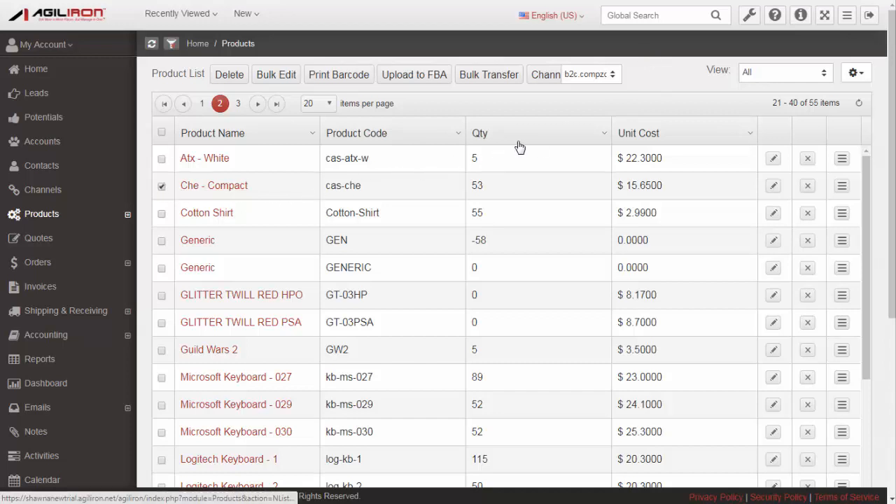
pyautogui.click(606, 77)
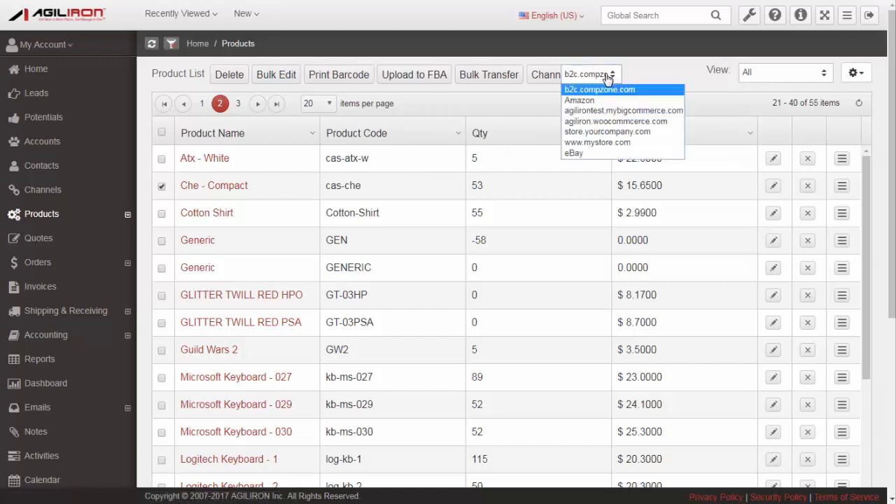
pyautogui.click(588, 153)
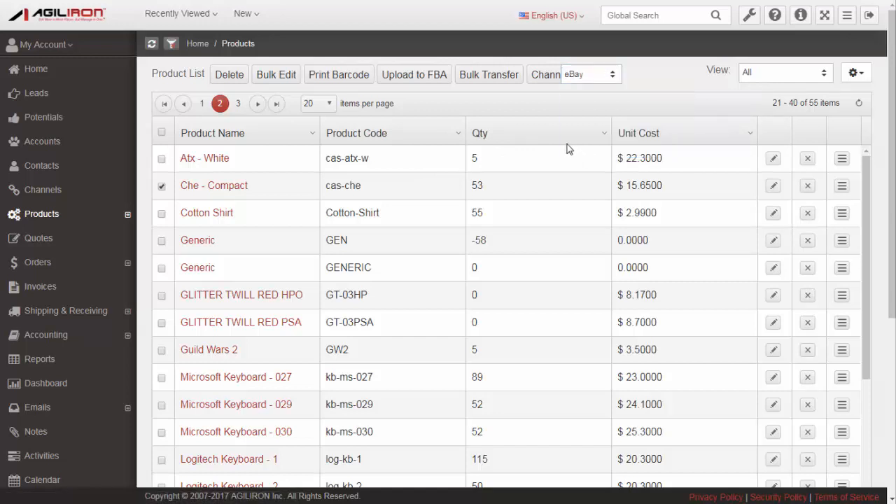
pyautogui.click(546, 82)
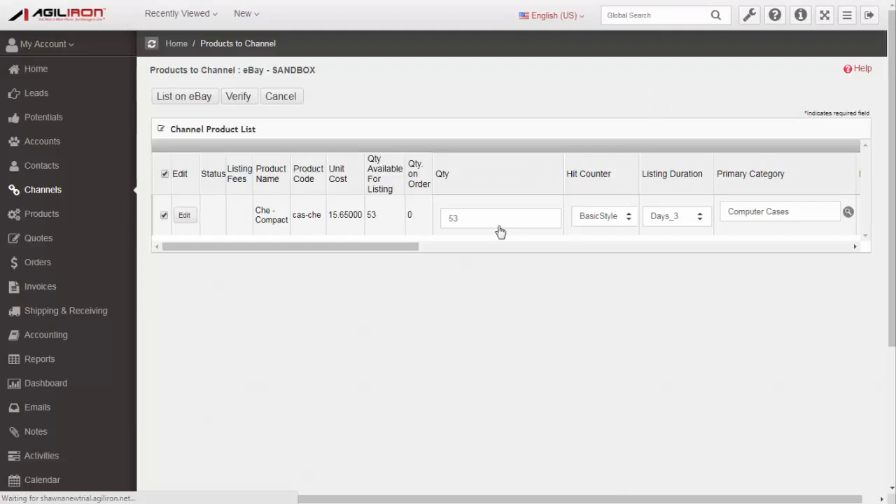
# Review the Che - Compact listing's columns and its detailed eBay listing, pricing, shipping, payment, image and description settings
pyautogui.moveTo(396, 245); pyautogui.dragTo(539, 247)
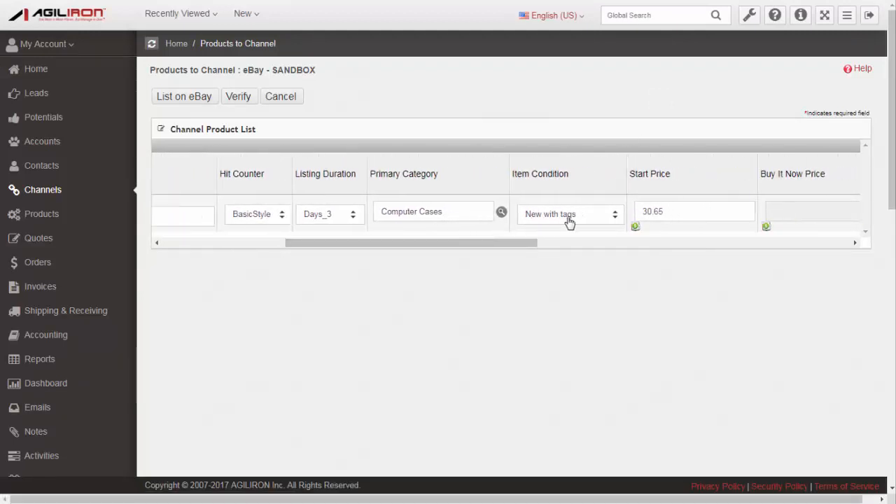
pyautogui.moveTo(516, 250); pyautogui.dragTo(660, 229)
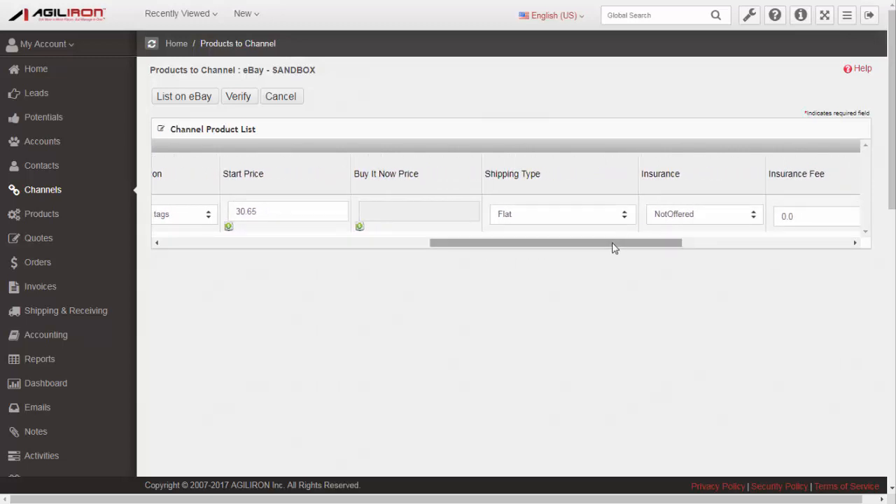
pyautogui.moveTo(614, 245); pyautogui.dragTo(310, 271)
pyautogui.click(185, 214)
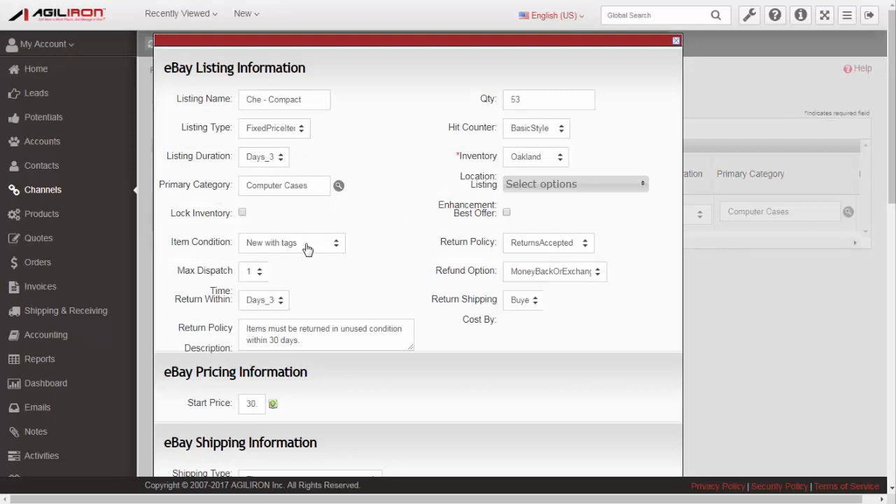
pyautogui.scroll(-2, 428, 255)
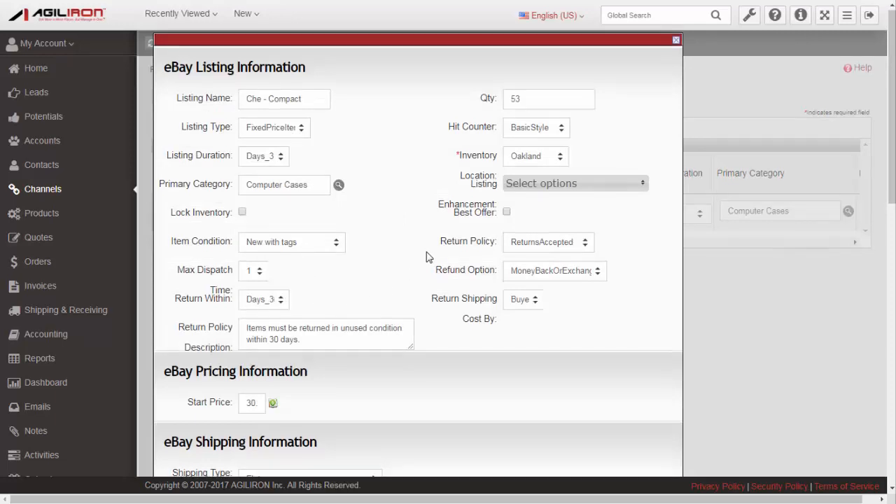
pyautogui.scroll(-7, 429, 256)
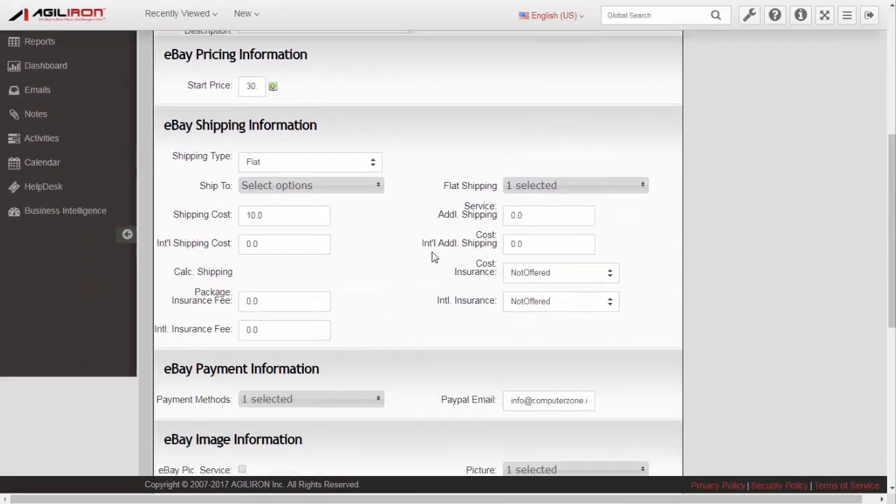
pyautogui.scroll(-10, 434, 255)
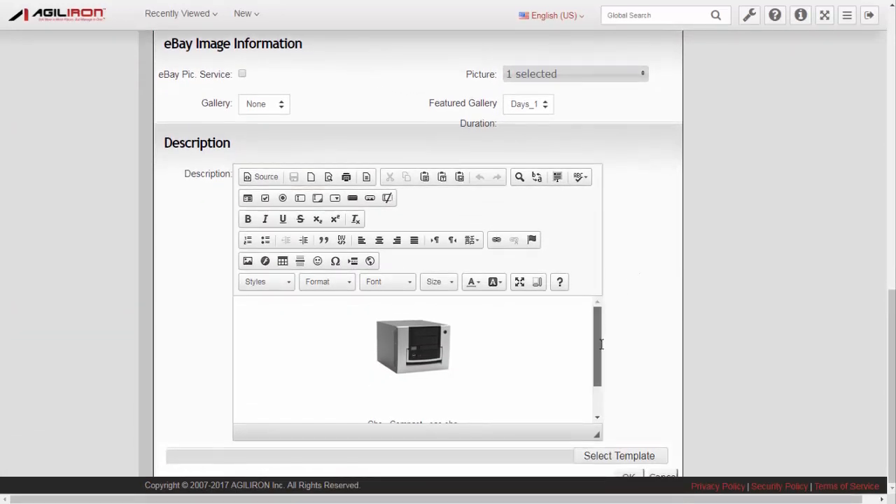
pyautogui.moveTo(599, 343); pyautogui.dragTo(636, 281)
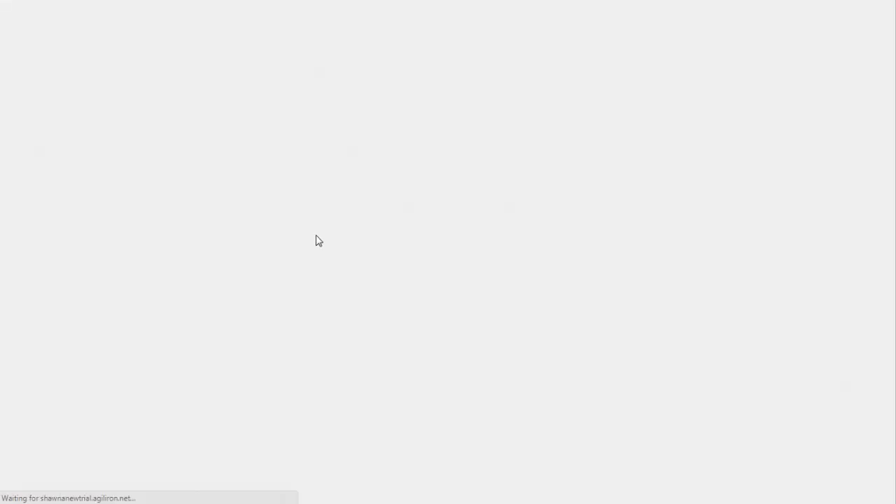
# Open the eBay Listing template from the communication settings, examine its body in edit mode, and leave without saving
pyautogui.scroll(-5, 315, 225)
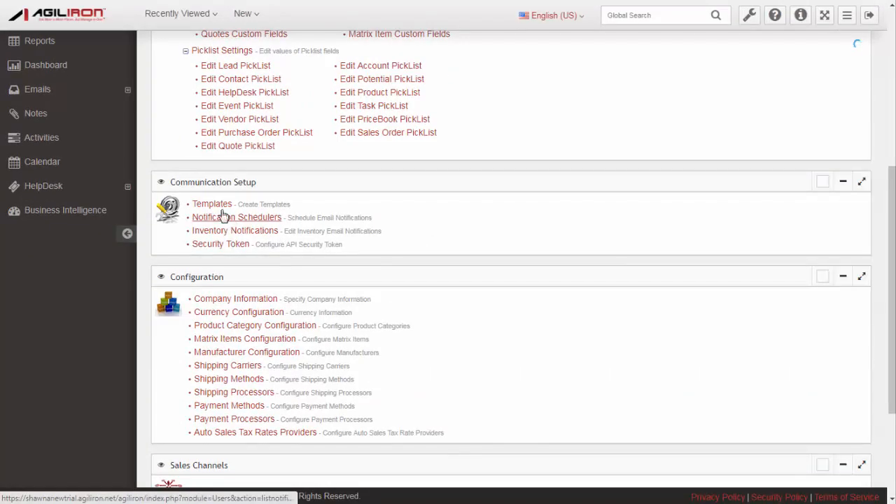
pyautogui.click(212, 204)
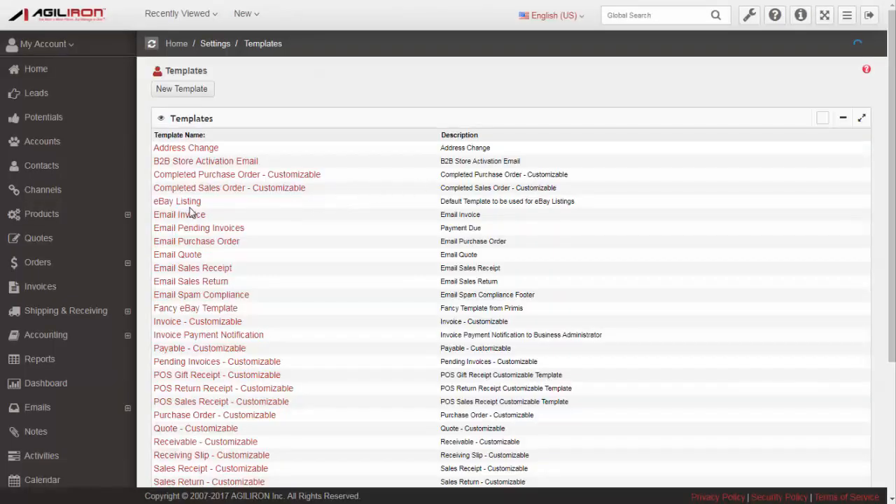
pyautogui.click(396, 207)
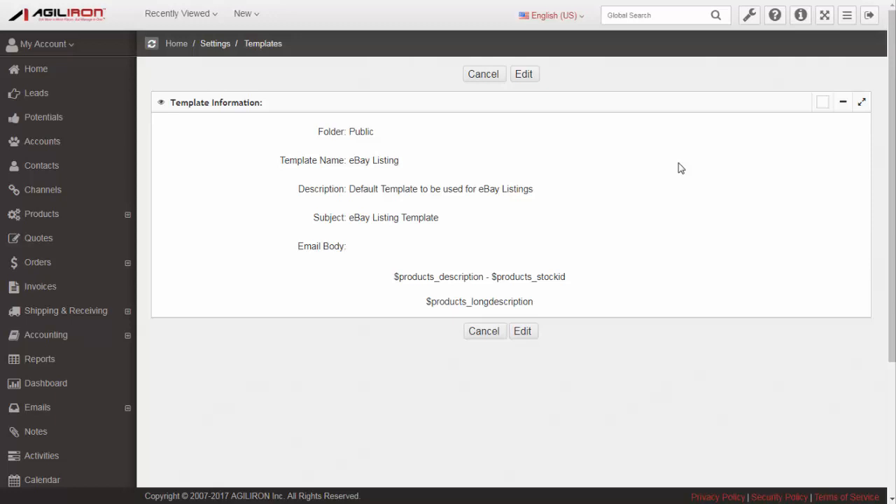
pyautogui.click(522, 76)
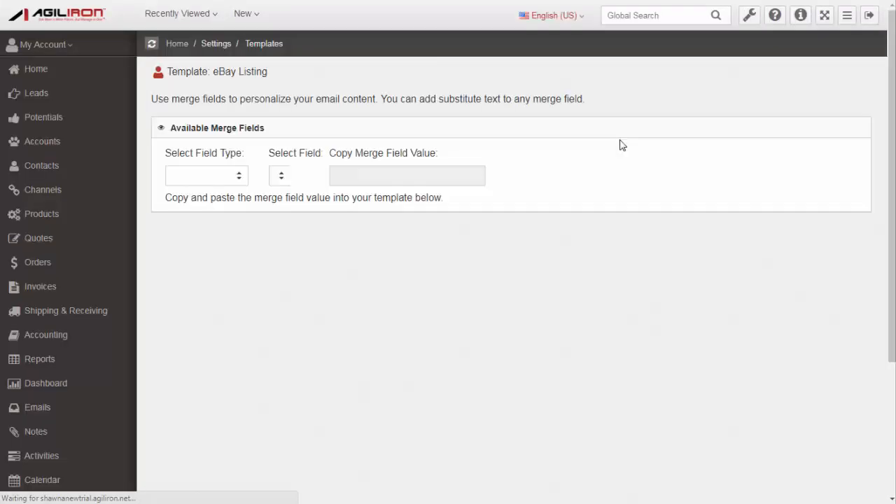
pyautogui.scroll(-5, 732, 154)
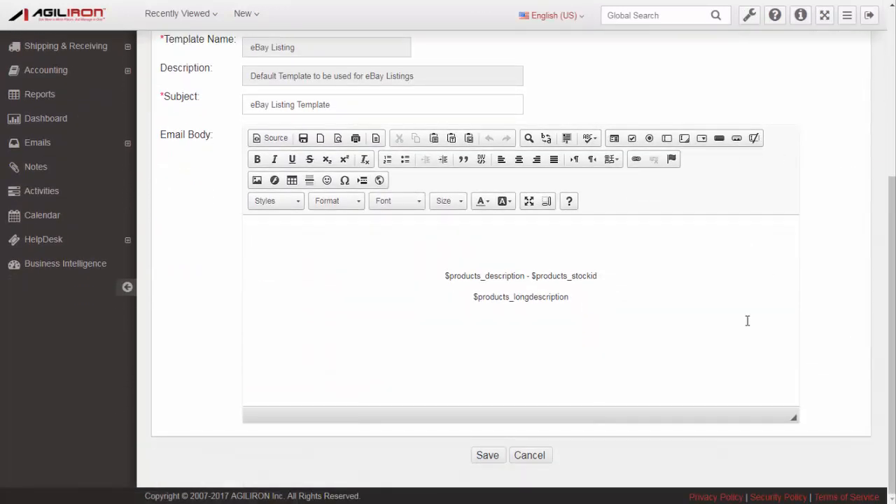
pyautogui.click(532, 457)
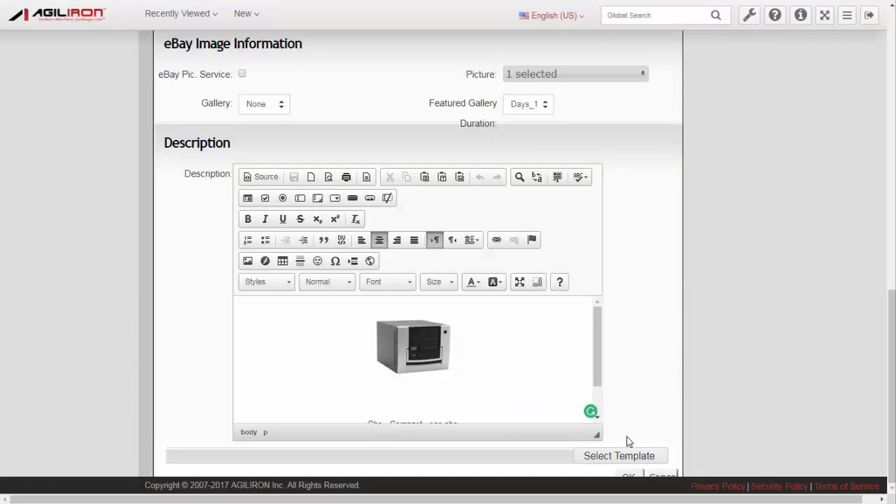
# Look through the selectable description templates without choosing one, and accept the Che - Compact listing details
pyautogui.click(620, 456)
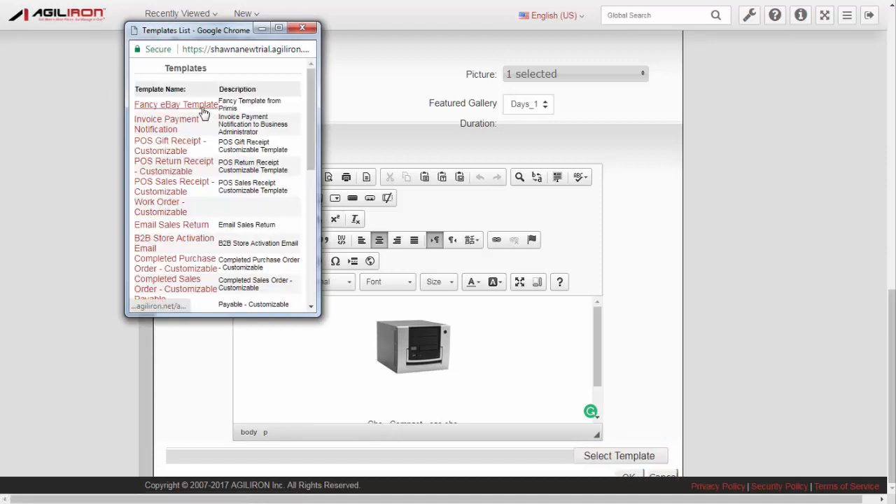
pyautogui.click(313, 34)
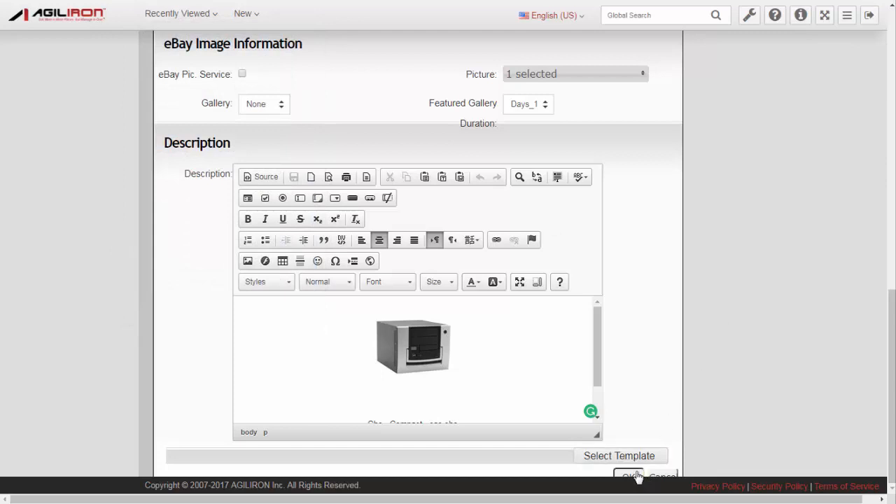
pyautogui.click(630, 476)
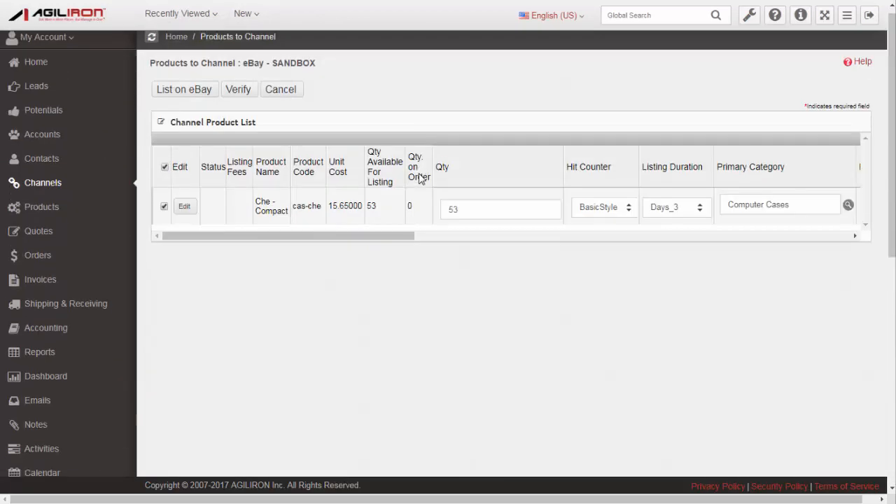
# Verify the Che - Compact listing and list it on eBay
pyautogui.click(242, 96)
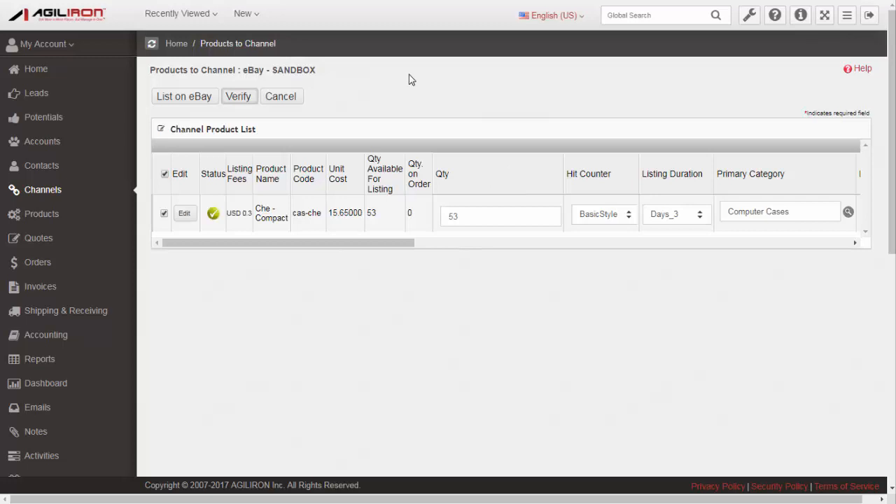
pyautogui.moveTo(216, 221)
pyautogui.click(200, 105)
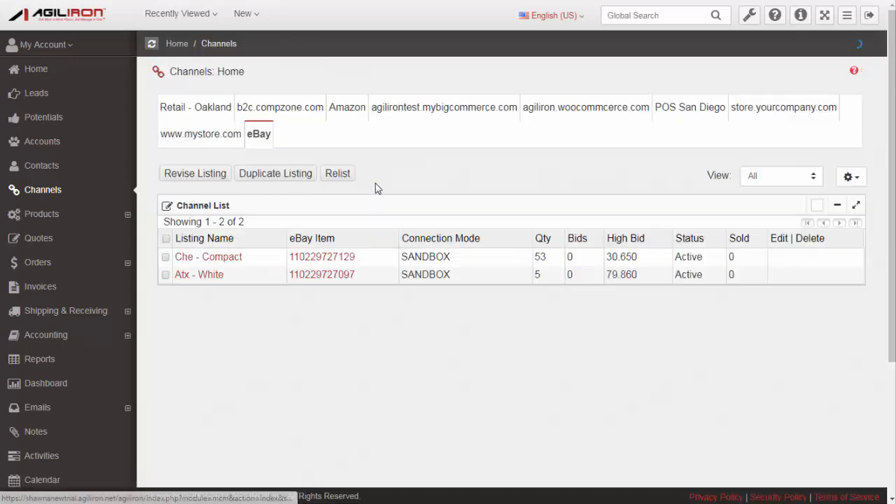
# Open the Atx - White item from the eBay channel list and review its live eBay listing page down to the description
pyautogui.click(345, 277)
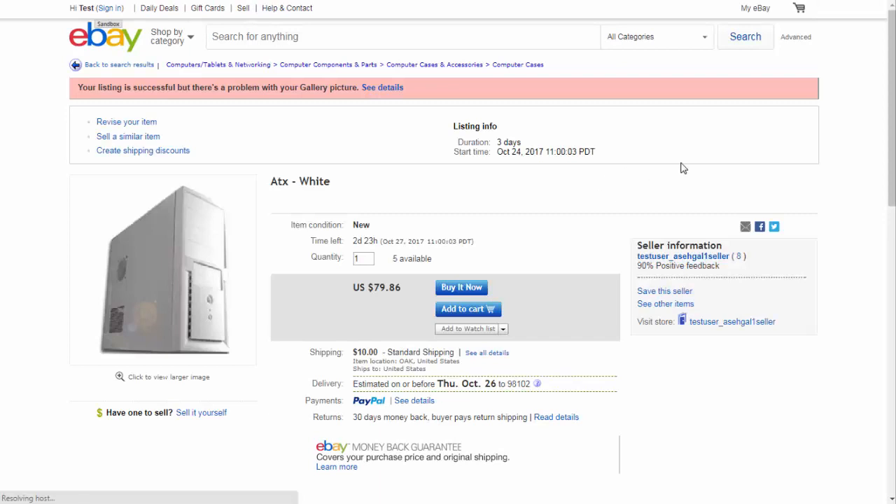
pyautogui.scroll(-2, 705, 167)
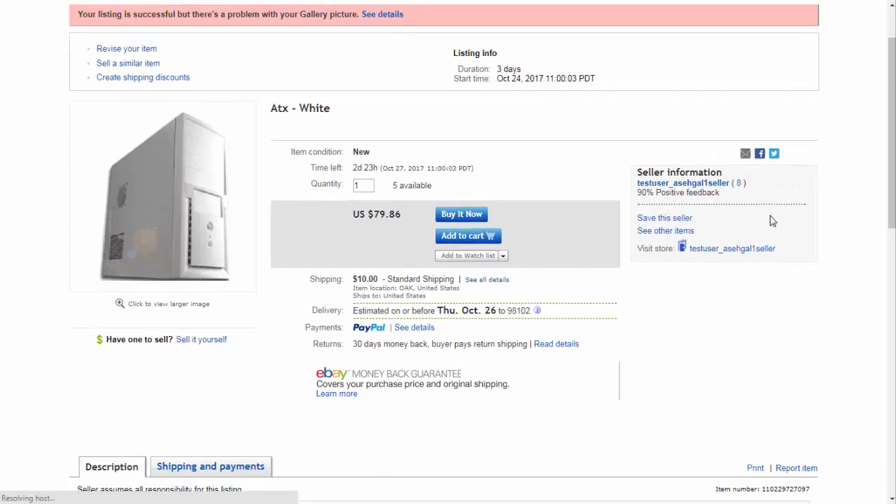
pyautogui.scroll(-5, 805, 247)
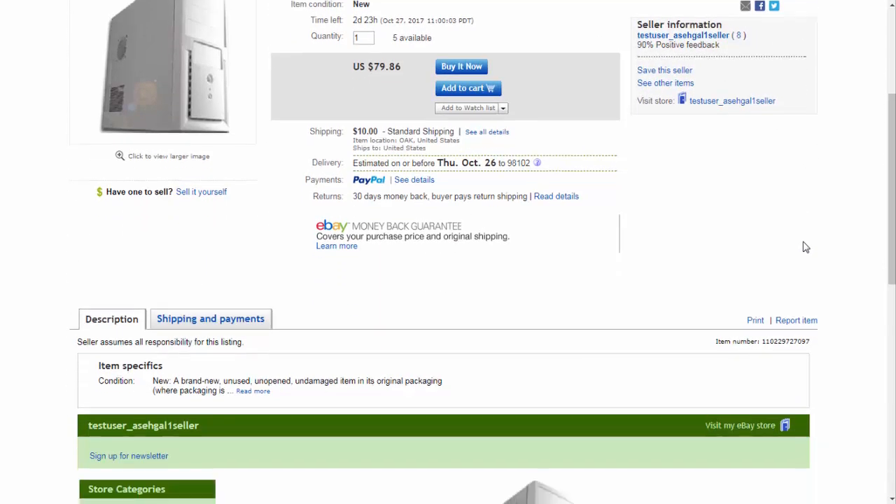
pyautogui.scroll(-2, 805, 246)
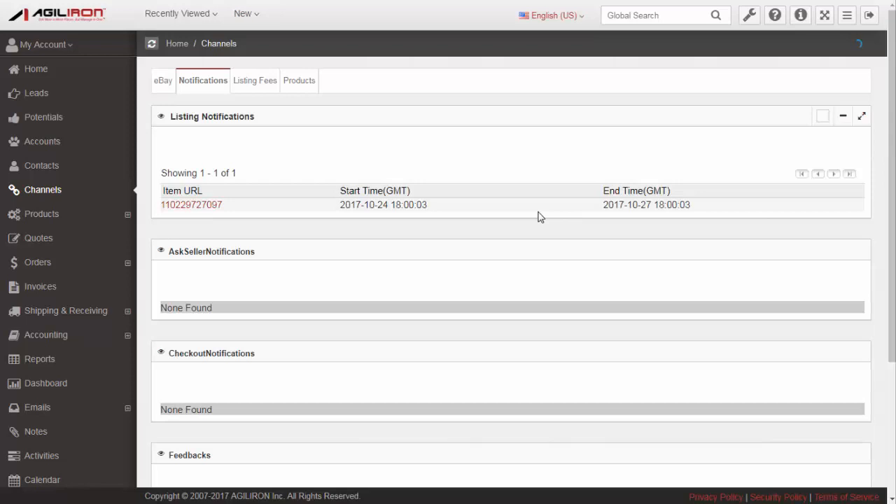
# Review the item's eBay notifications and its listing fees
pyautogui.scroll(-2, 538, 212)
pyautogui.scroll(2, 541, 213)
pyautogui.click(249, 95)
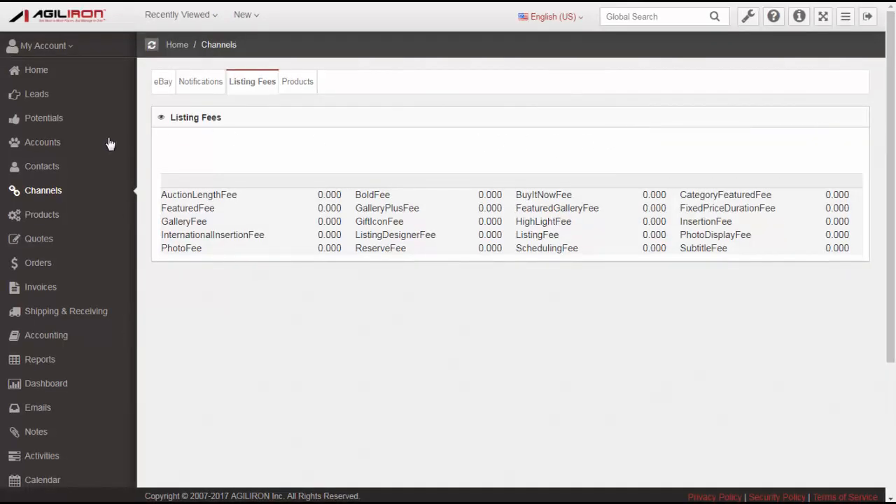
# Start a custom view for the eBay channel list with eBay Item and Product ID as the first two columns
pyautogui.click(40, 193)
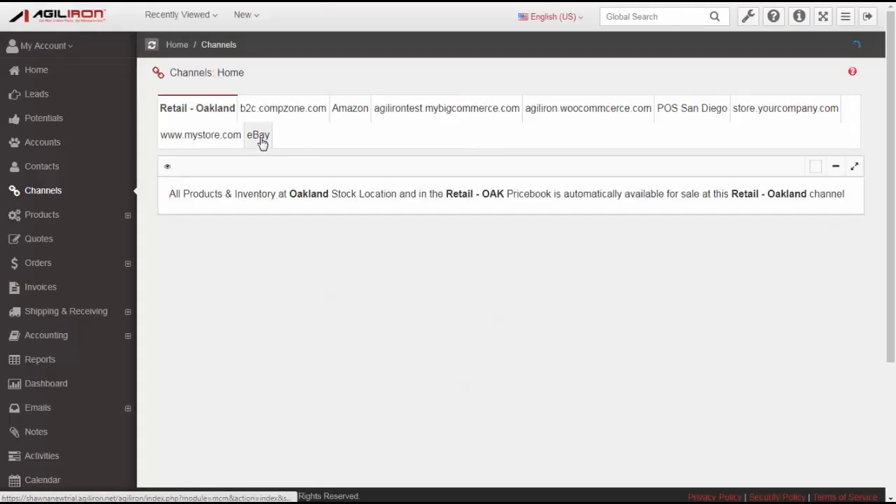
pyautogui.click(258, 137)
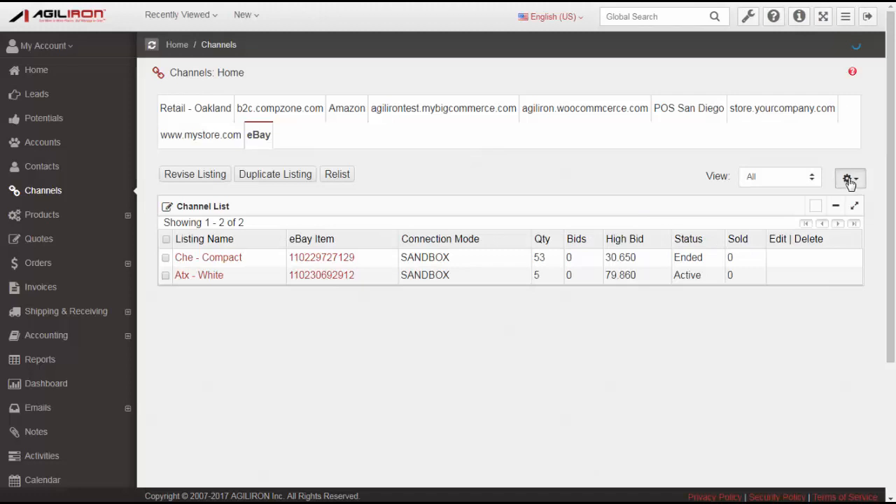
pyautogui.click(850, 180)
pyautogui.click(834, 236)
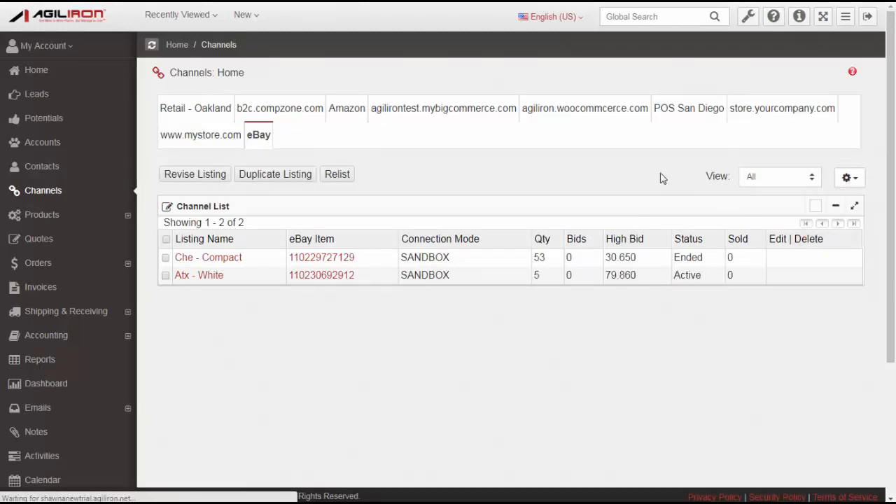
pyautogui.scroll(-1, 259, 203)
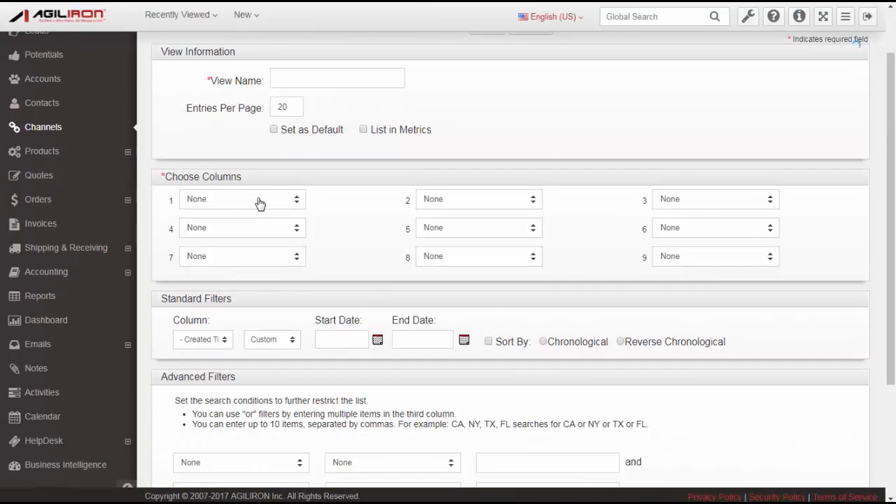
pyautogui.click(259, 203)
pyautogui.click(254, 237)
pyautogui.click(498, 205)
pyautogui.click(494, 256)
# Try a Modified Time standard filter and a Matrix Item ID "not equal to" advanced filter, and leave the custom view unsaved
pyautogui.scroll(-2, 609, 219)
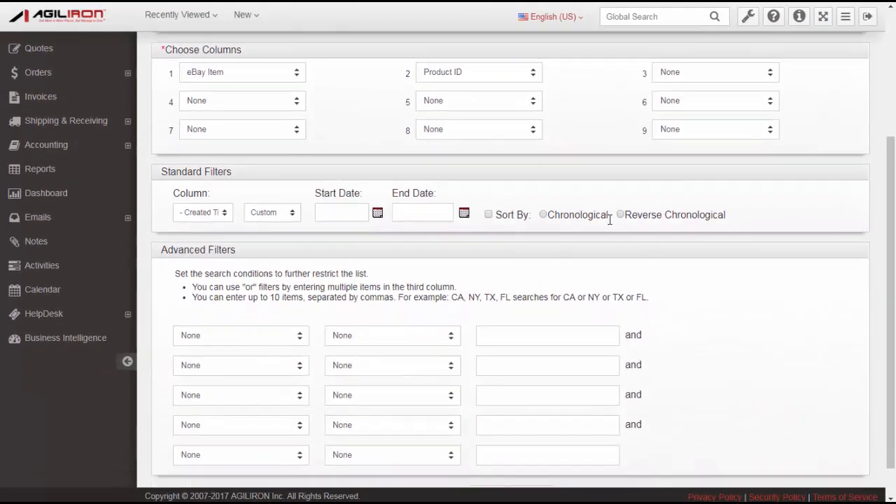
pyautogui.scroll(-1, 610, 219)
pyautogui.click(227, 173)
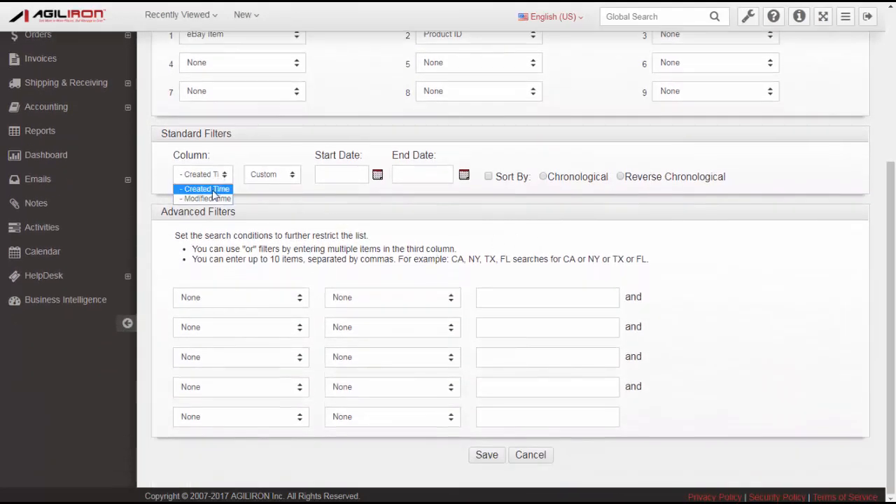
pyautogui.click(207, 197)
pyautogui.click(238, 297)
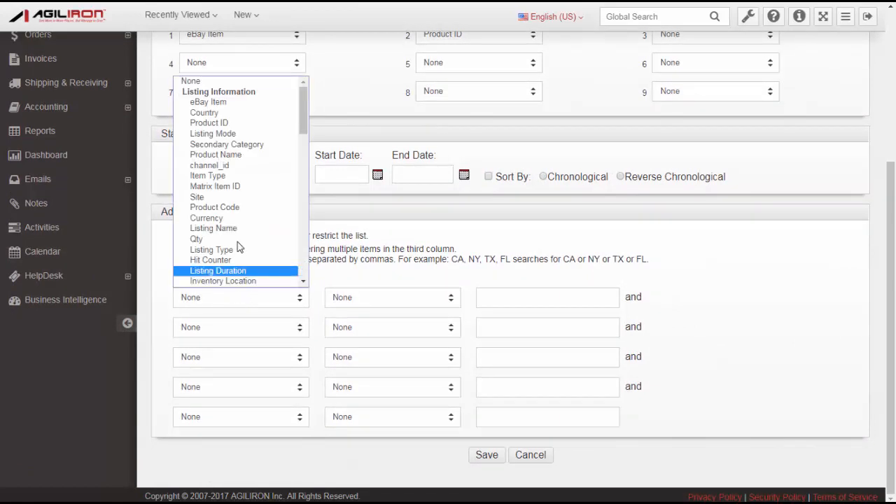
pyautogui.click(233, 186)
pyautogui.click(384, 301)
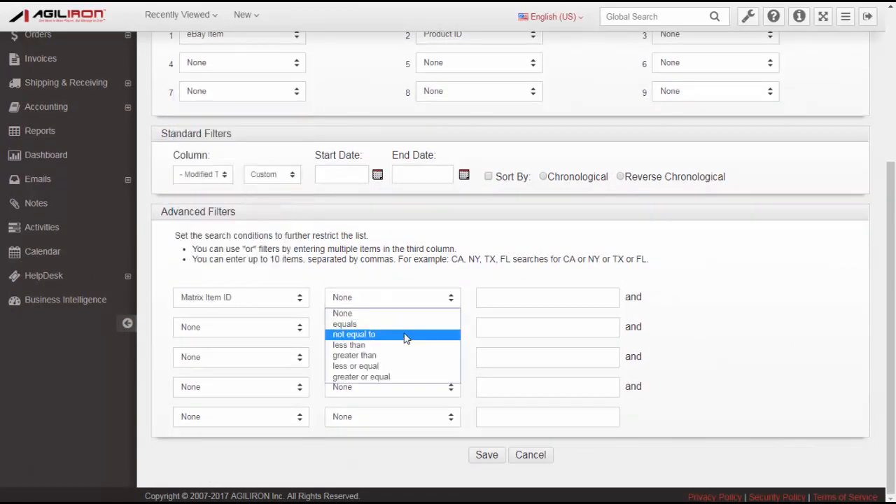
pyautogui.click(406, 335)
pyautogui.click(496, 300)
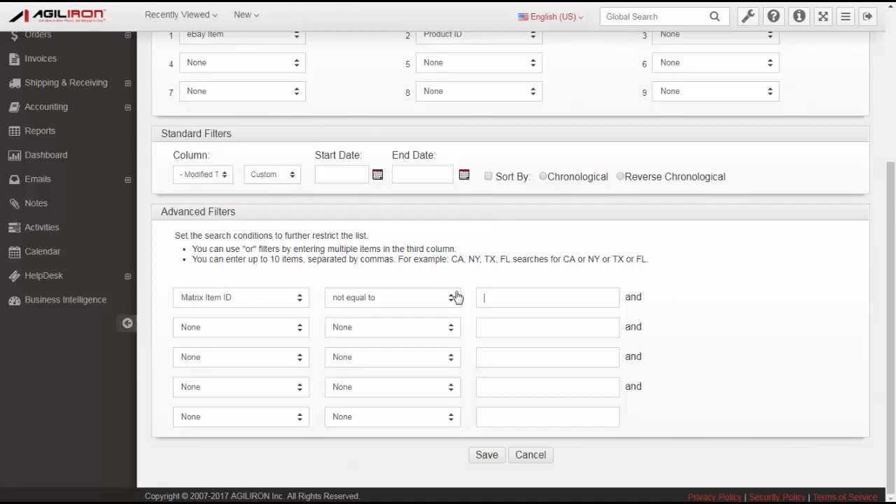
pyautogui.scroll(3, 775, 289)
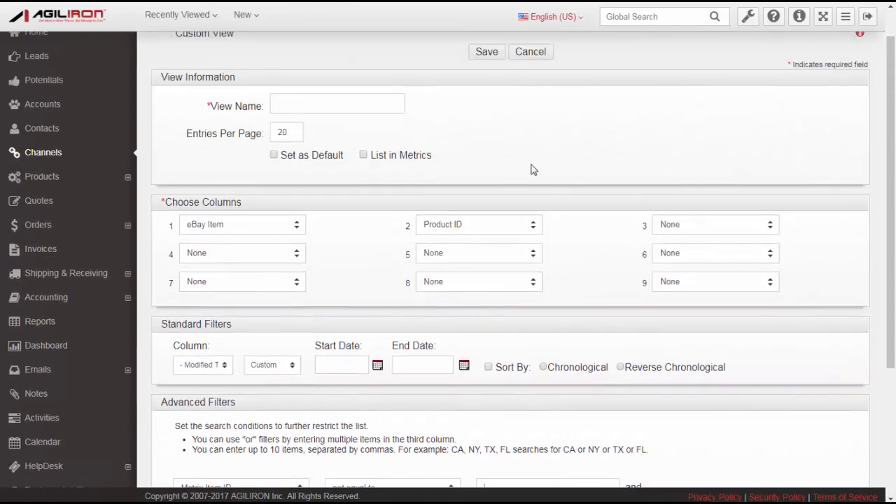
pyautogui.click(530, 57)
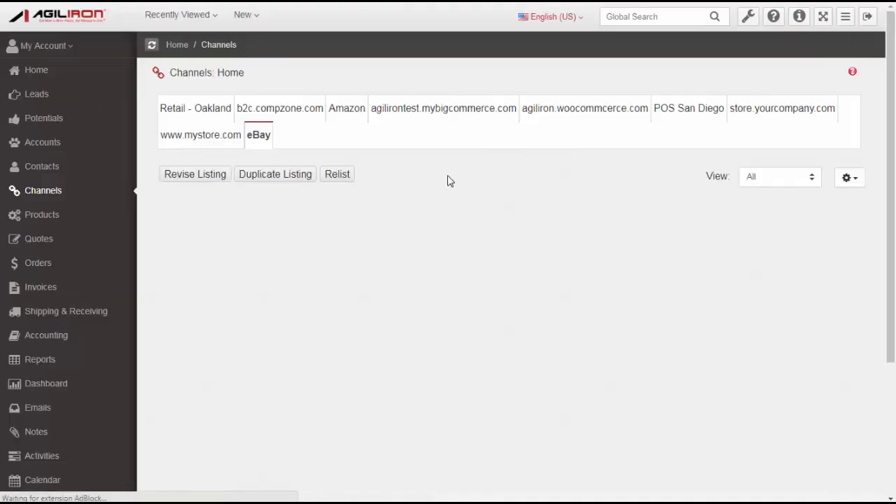
# Open the Atx - White listing for revision from the eBay channel list, examine its fields, and leave without revising it
pyautogui.click(254, 139)
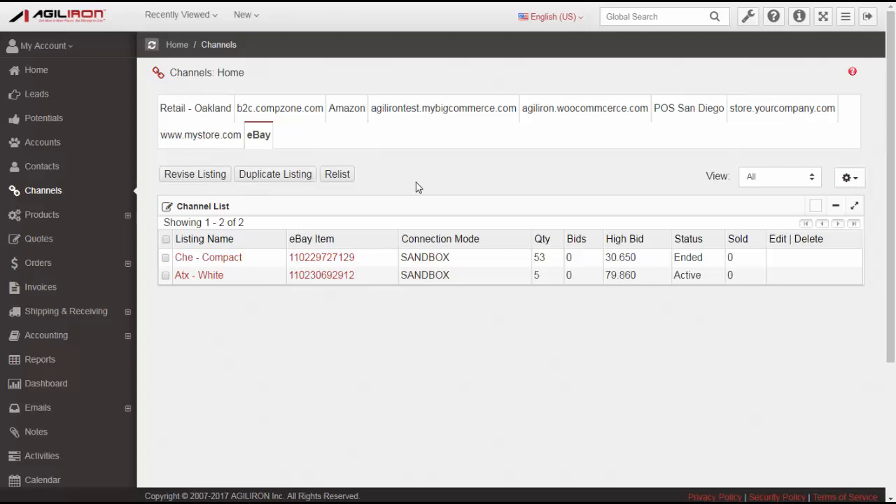
pyautogui.click(165, 276)
pyautogui.click(213, 185)
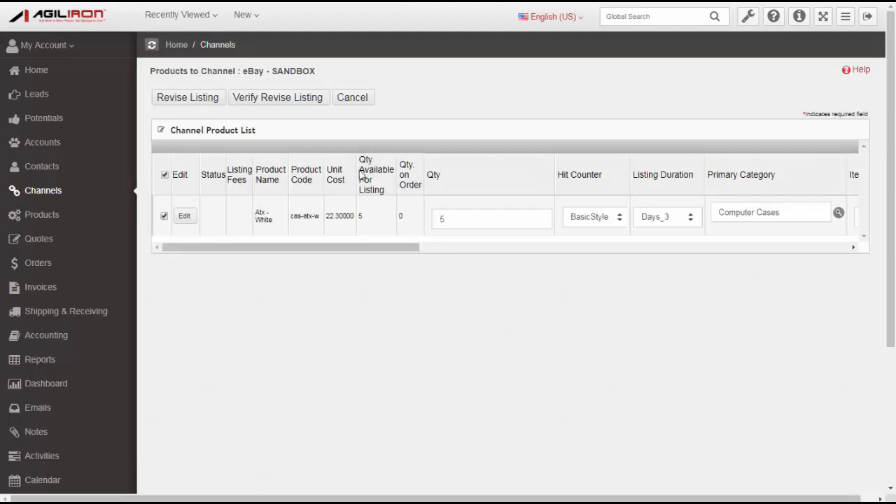
pyautogui.moveTo(411, 244); pyautogui.dragTo(392, 278)
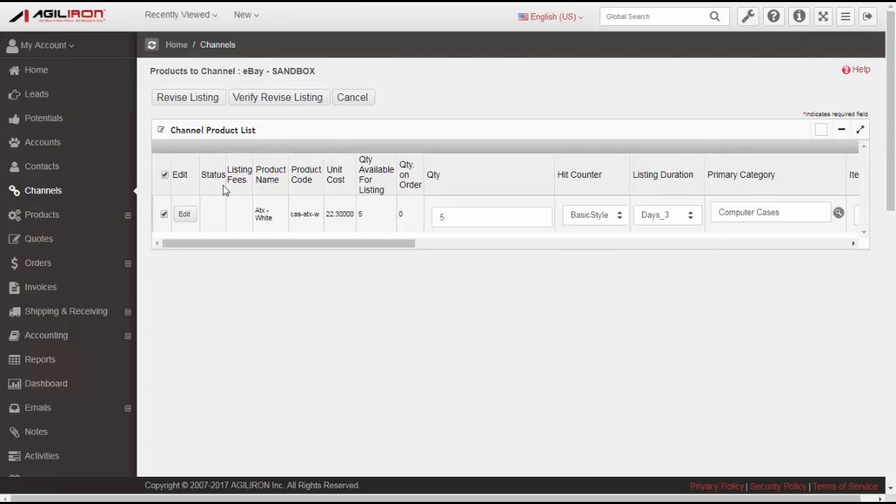
pyautogui.moveTo(212, 219)
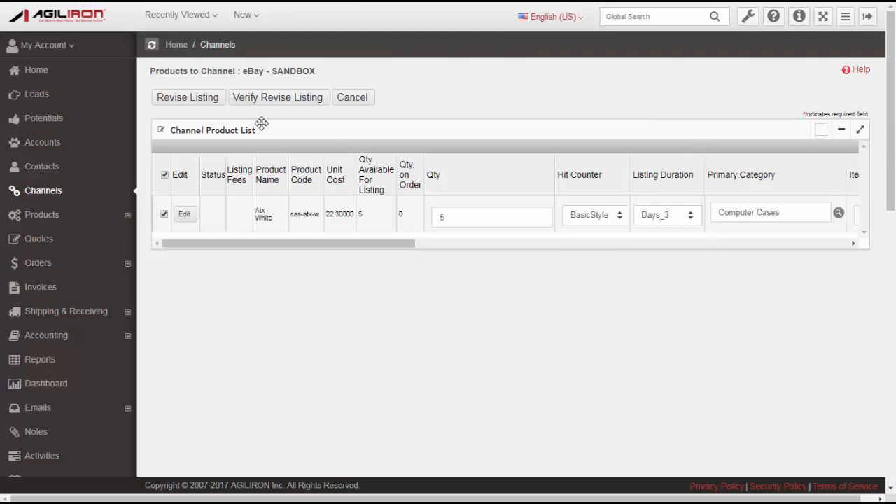
pyautogui.click(369, 98)
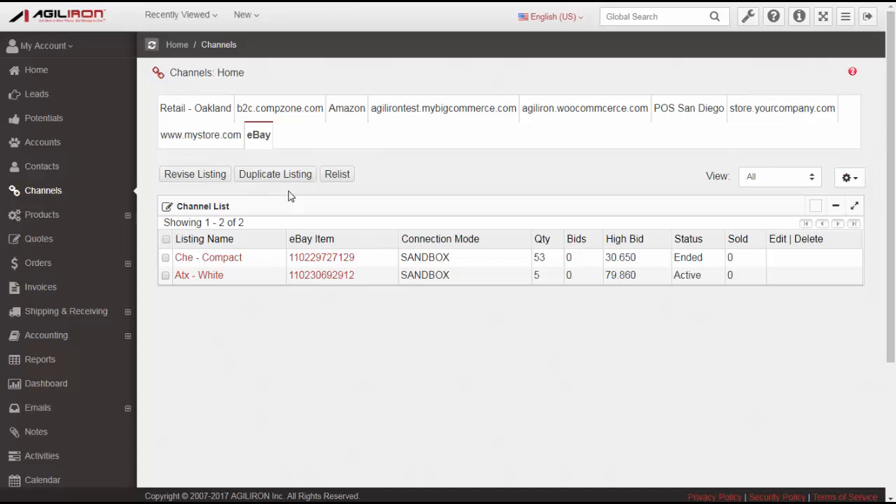
# Open the Atx - White listing for duplication, look over its details, and leave without duplicating it
pyautogui.click(166, 276)
pyautogui.click(285, 183)
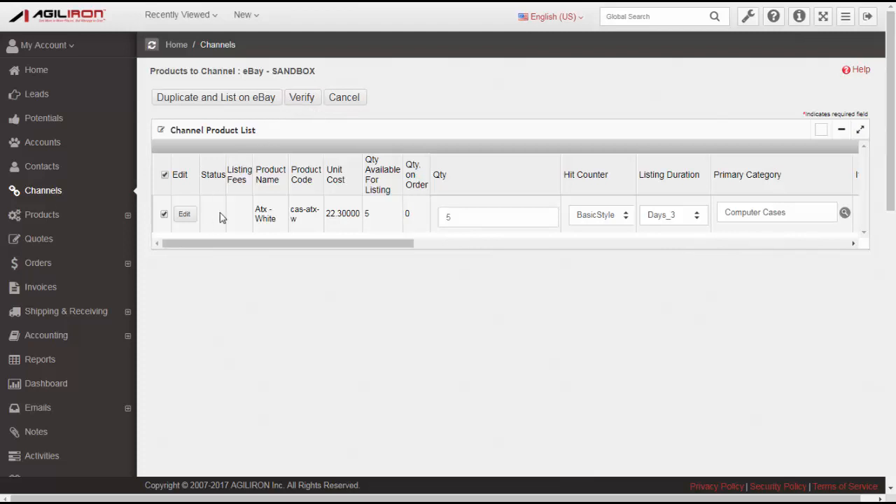
pyautogui.click(350, 104)
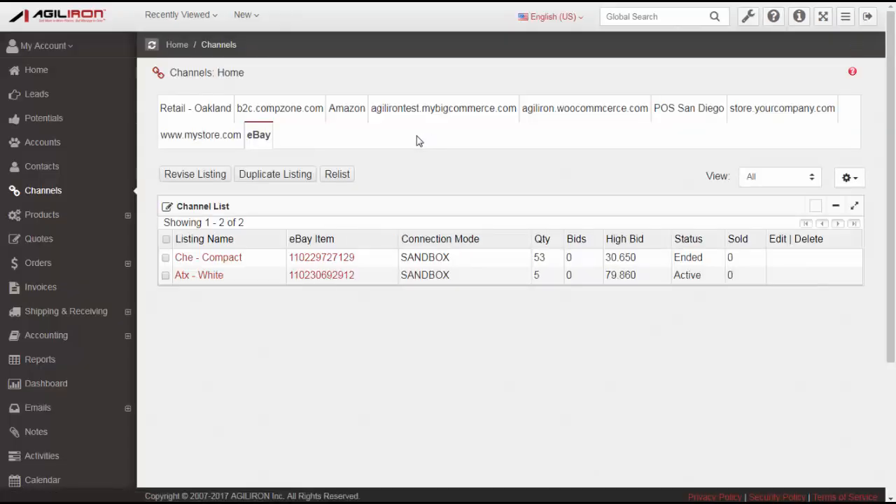
# Select the ended Che - Compact listing for relisting, and open the notifications of the Atx - White item
pyautogui.click(343, 175)
pyautogui.click(165, 257)
pyautogui.click(345, 177)
pyautogui.click(212, 279)
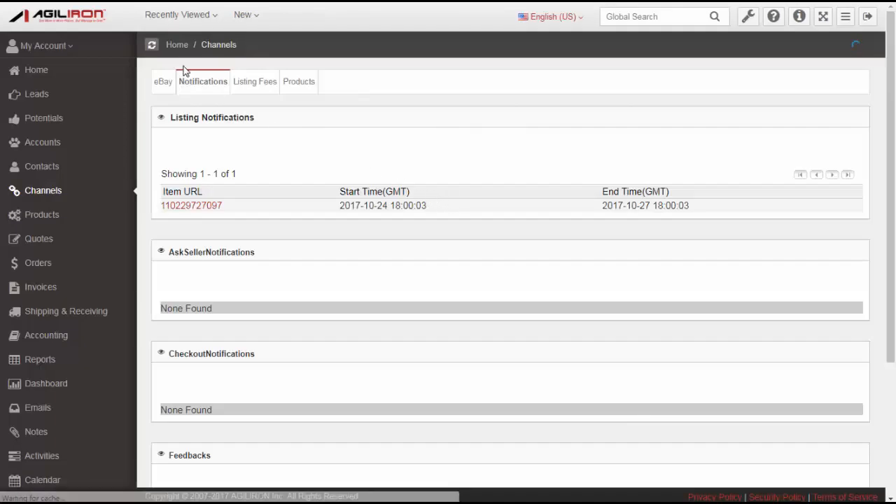
# Set the status of the HelpDesk ticket about Logitech Speakers to eBay-Answered and save the ticket
pyautogui.scroll(-3, 336, 280)
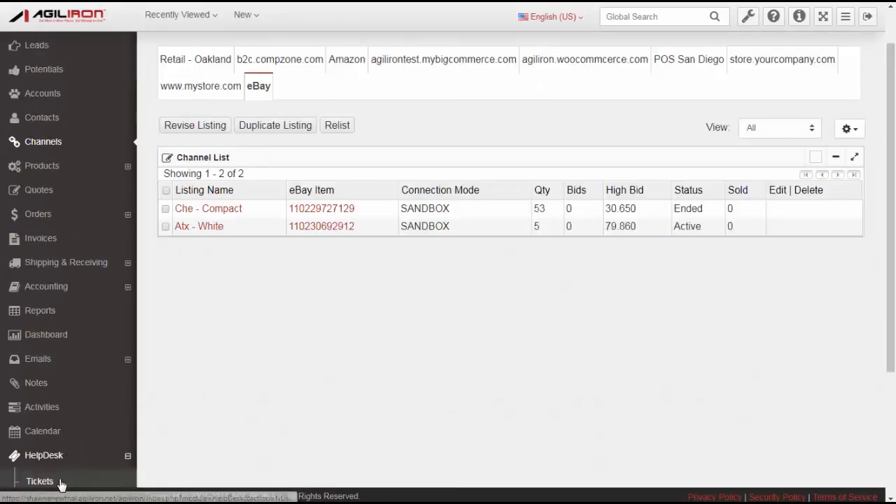
pyautogui.click(43, 483)
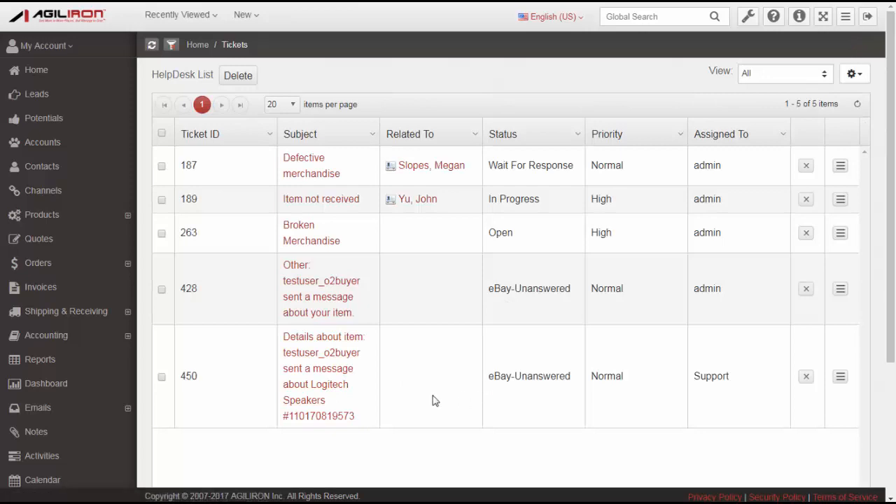
pyautogui.click(462, 366)
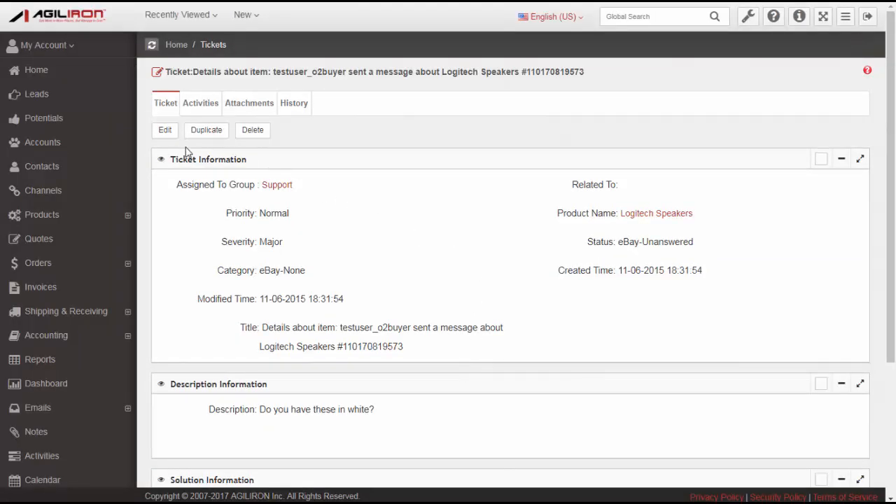
pyautogui.click(165, 132)
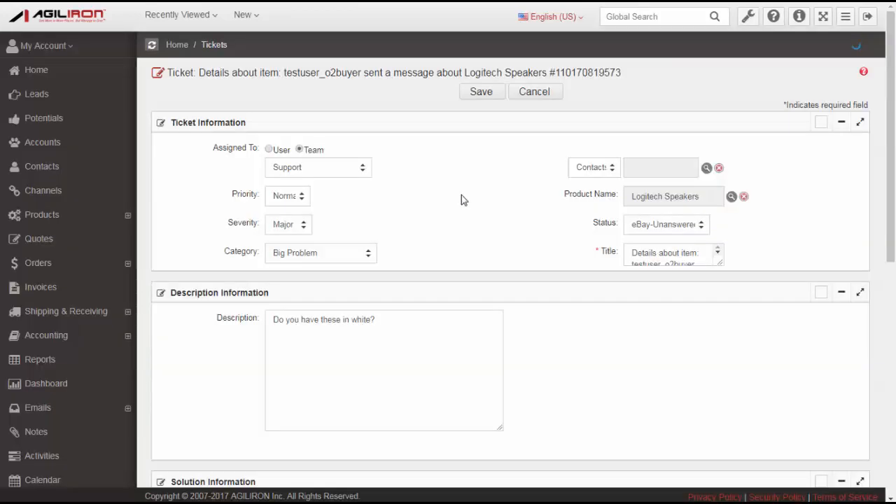
pyautogui.click(656, 225)
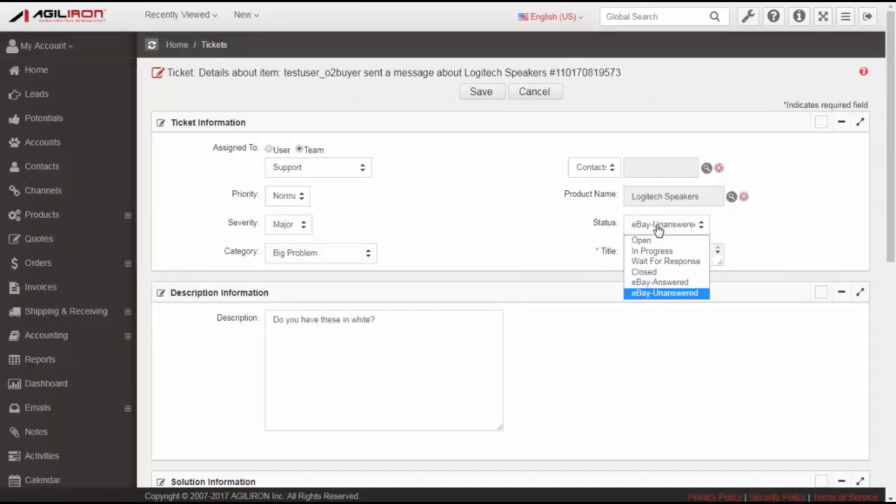
pyautogui.click(683, 283)
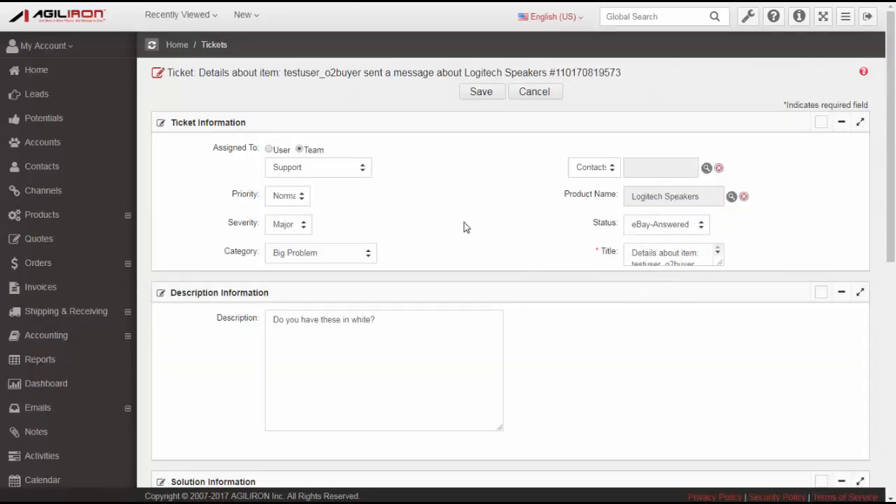
pyautogui.click(481, 92)
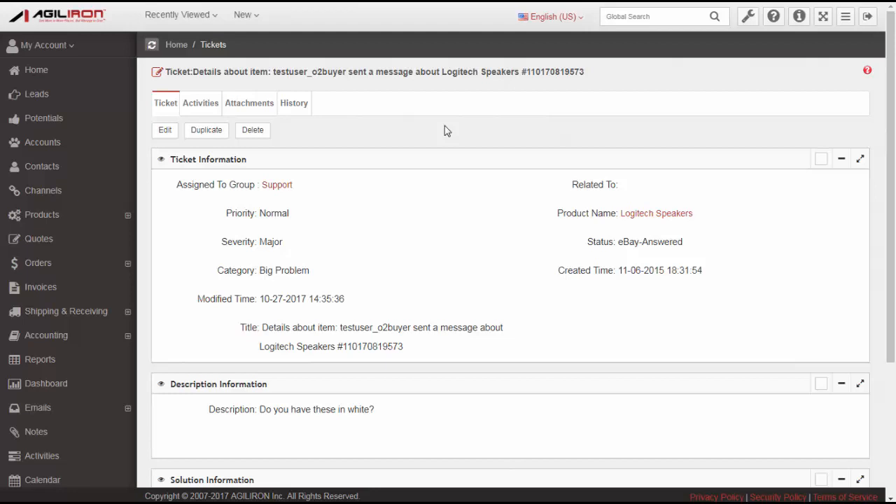
# Open the eBay order from the sales orders list and review its order information and status
pyautogui.click(128, 265)
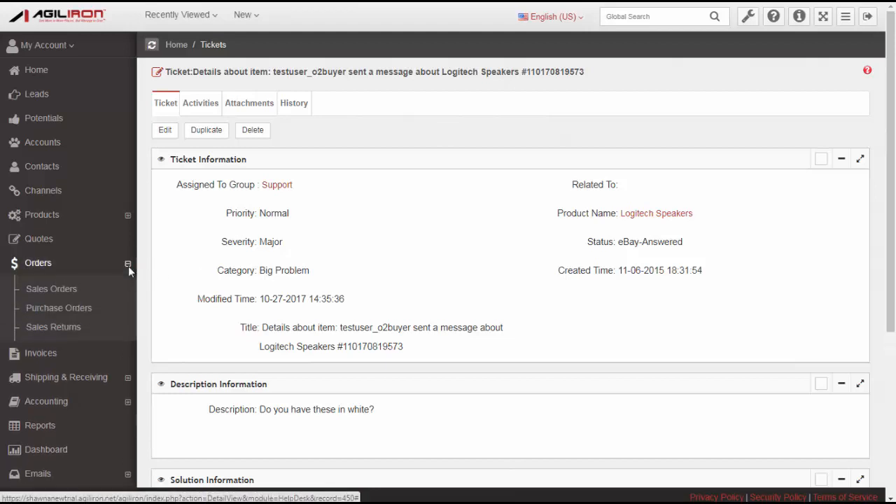
pyautogui.click(98, 294)
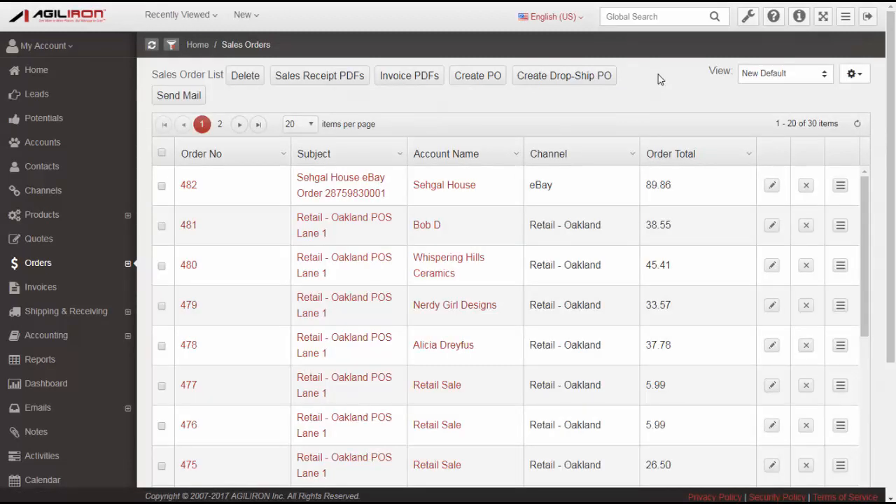
pyautogui.click(378, 203)
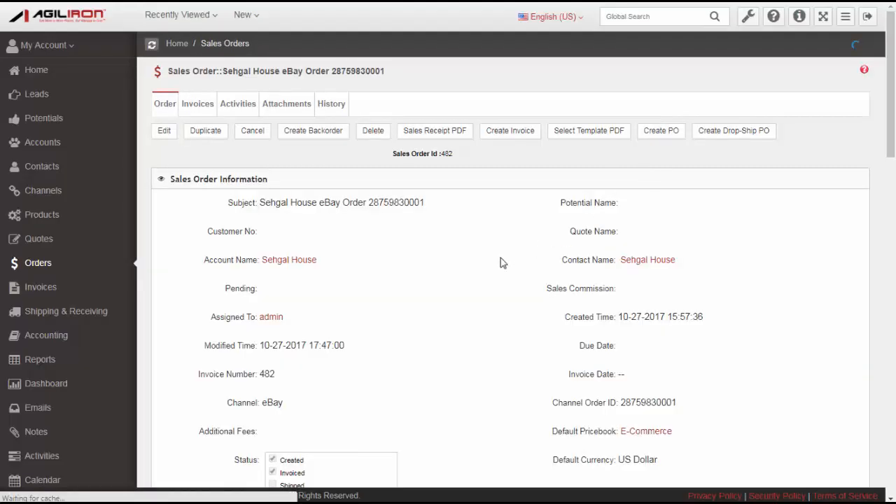
pyautogui.scroll(-1, 405, 300)
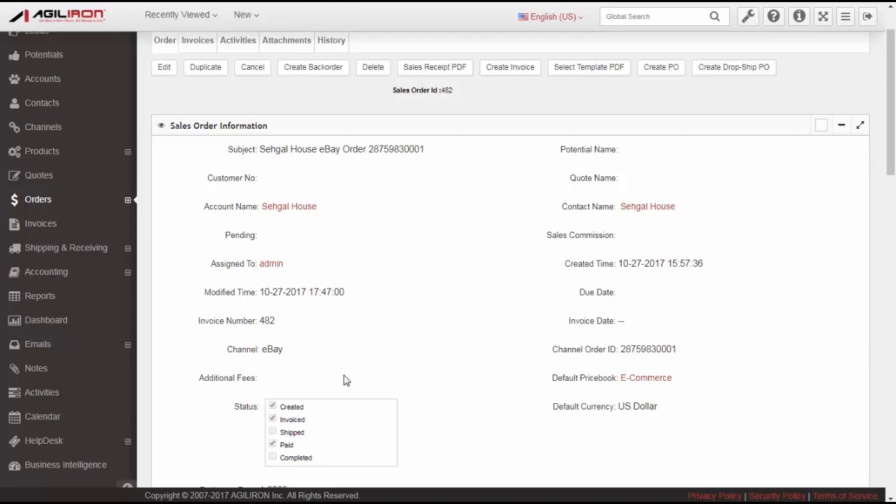
# Process the eBay order from the shipping list for manual shipping, examine its shipping details, and leave without marking it as shipped
pyautogui.click(107, 250)
pyautogui.click(73, 275)
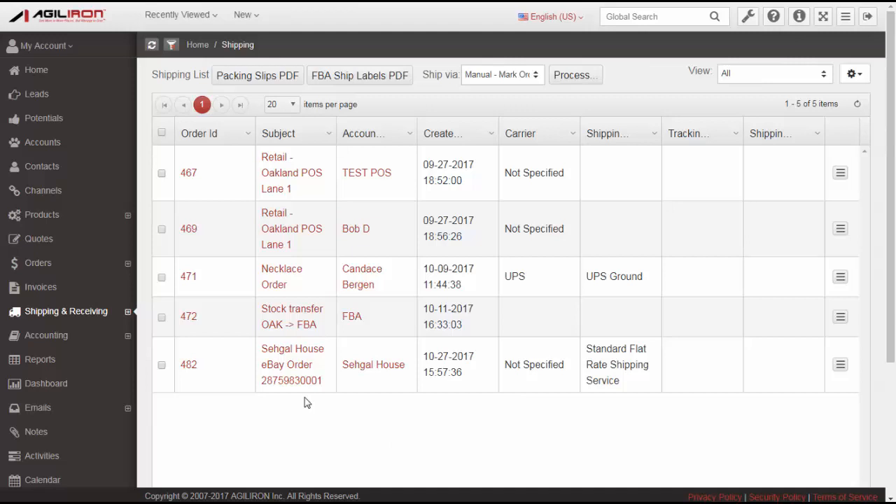
pyautogui.click(161, 365)
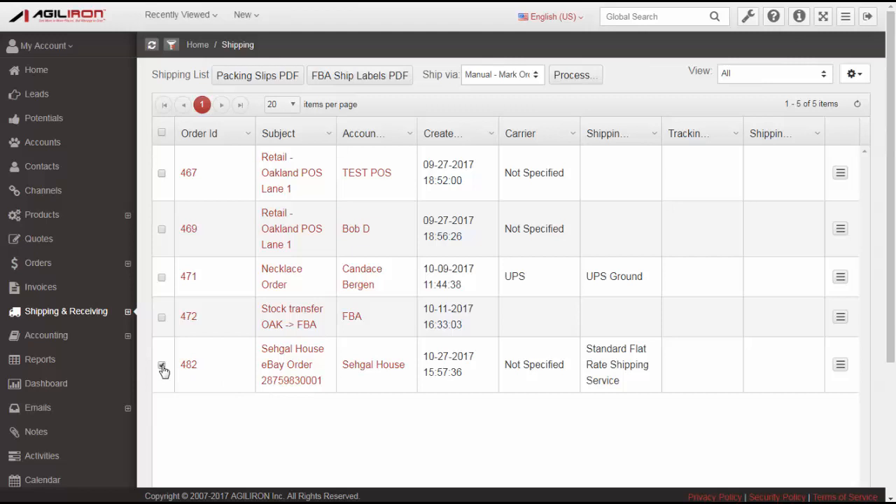
pyautogui.click(572, 76)
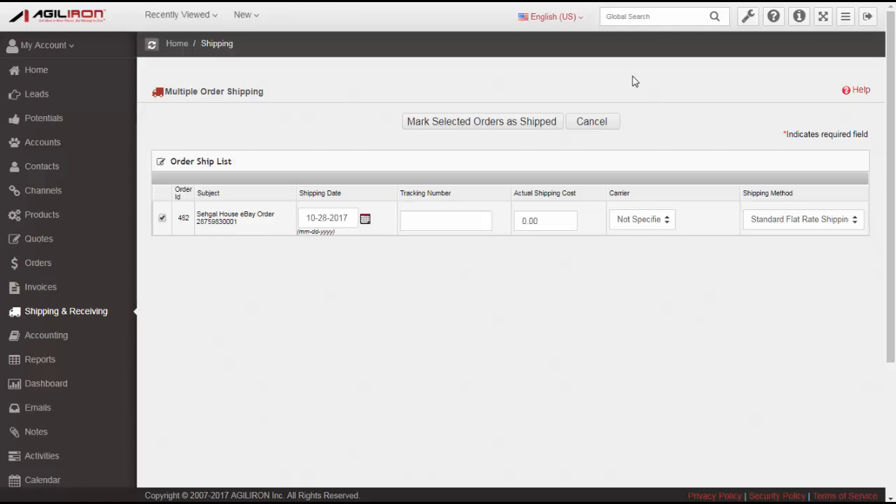
pyautogui.click(609, 127)
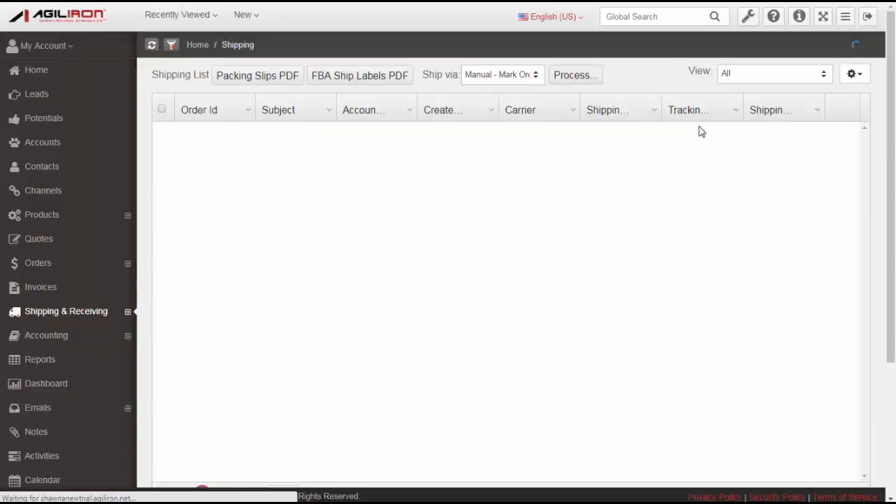